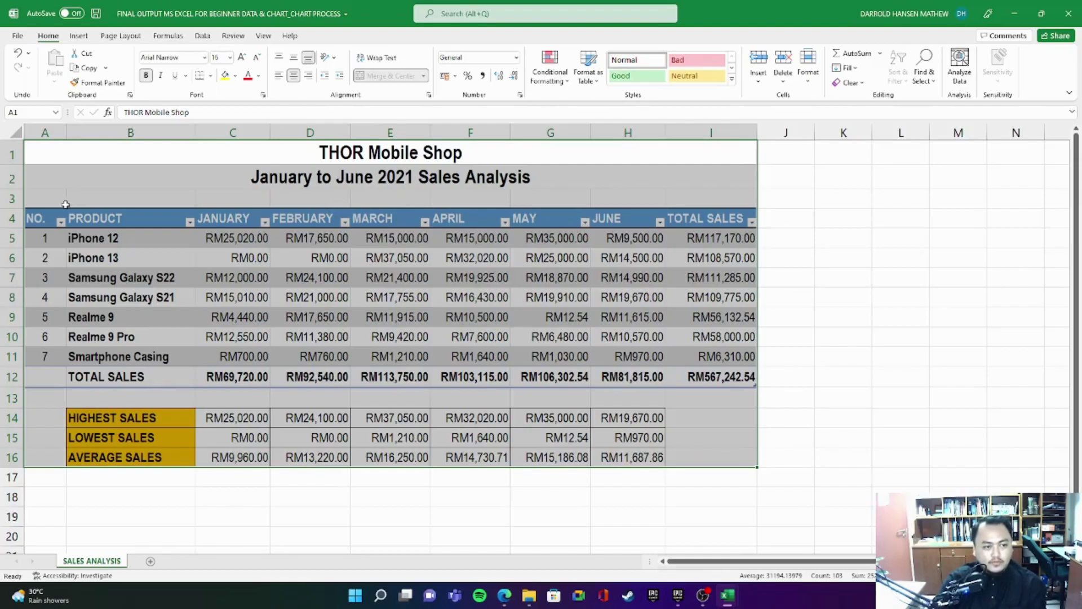
Examine the sales table's column headings, product rows and total row, and the highest, lowest and average sales summary
{"action": "left_click_drag", "start_coordinate": [41, 220], "coordinate": [688, 221]}
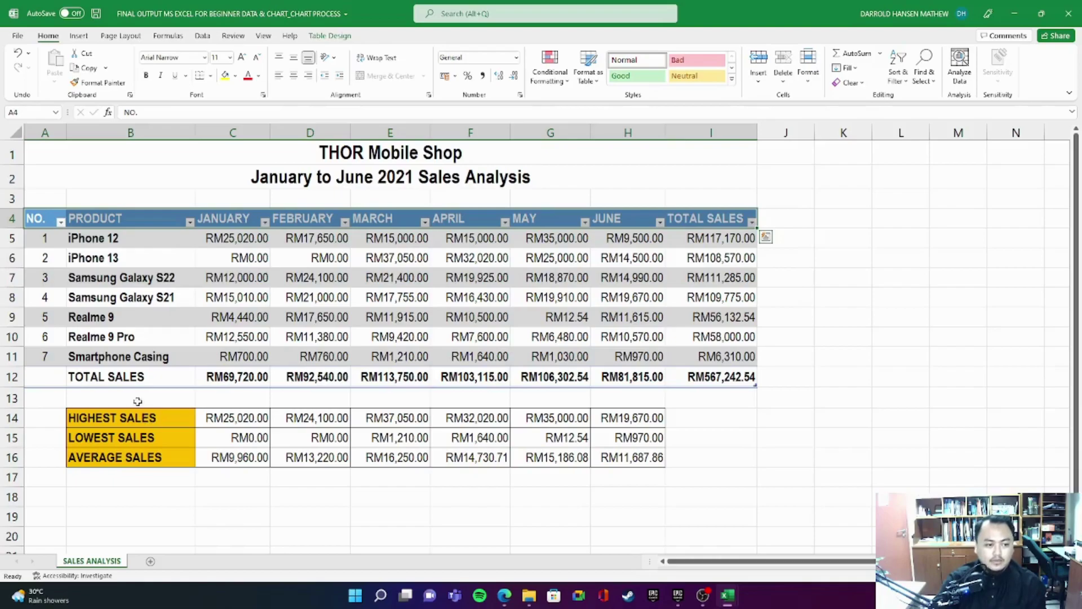
{"action": "left_click", "coordinate": [106, 417]}
{"action": "left_click", "coordinate": [110, 457]}
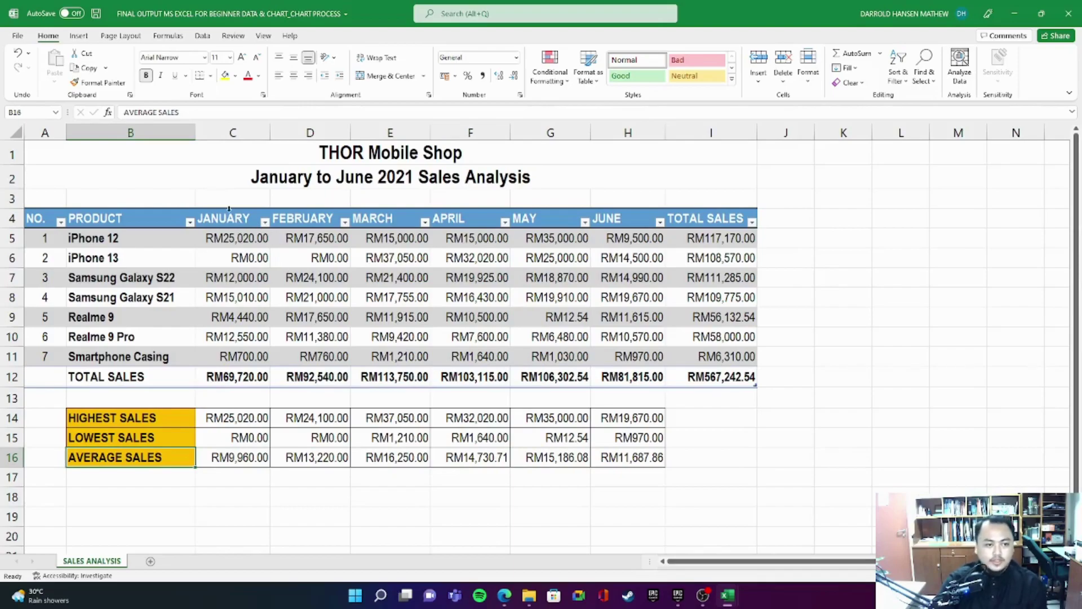
{"action": "mouse_move", "coordinate": [51, 152]}
{"action": "left_mouse_down"}
{"action": "mouse_move", "coordinate": [733, 304]}
{"action": "mouse_move", "coordinate": [658, 431]}
{"action": "mouse_move", "coordinate": [660, 458]}
{"action": "left_mouse_up"}
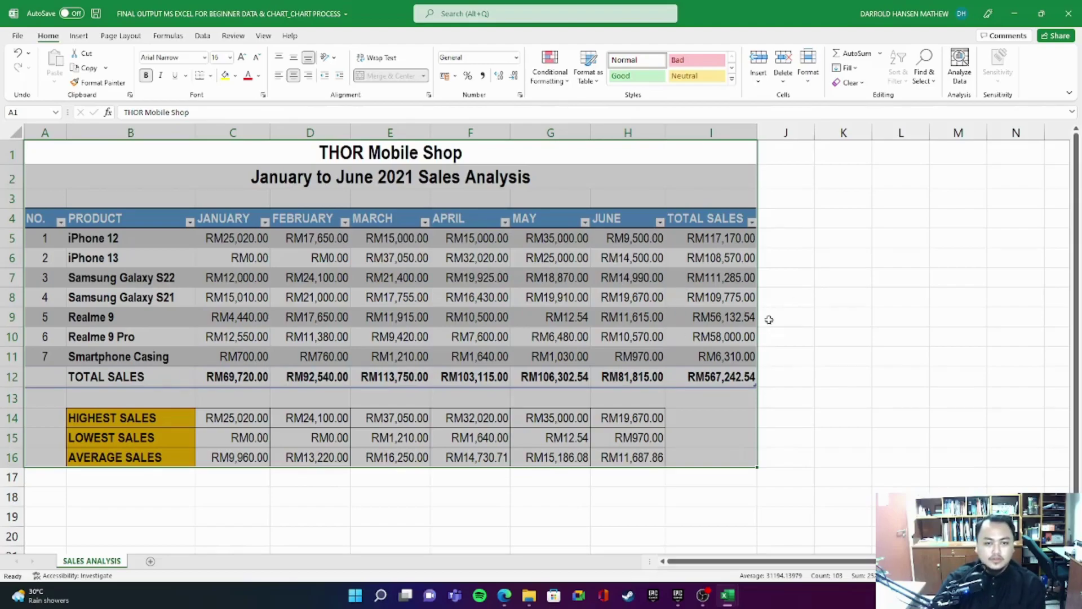
{"action": "left_click", "coordinate": [790, 226]}
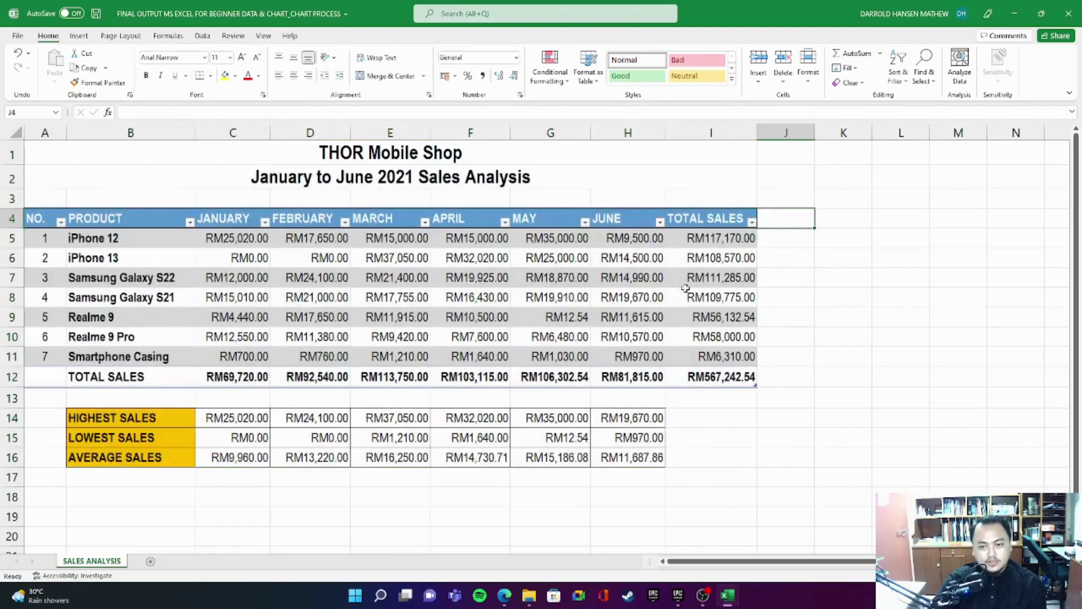
{"action": "left_click_drag", "start_coordinate": [95, 241], "coordinate": [714, 372]}
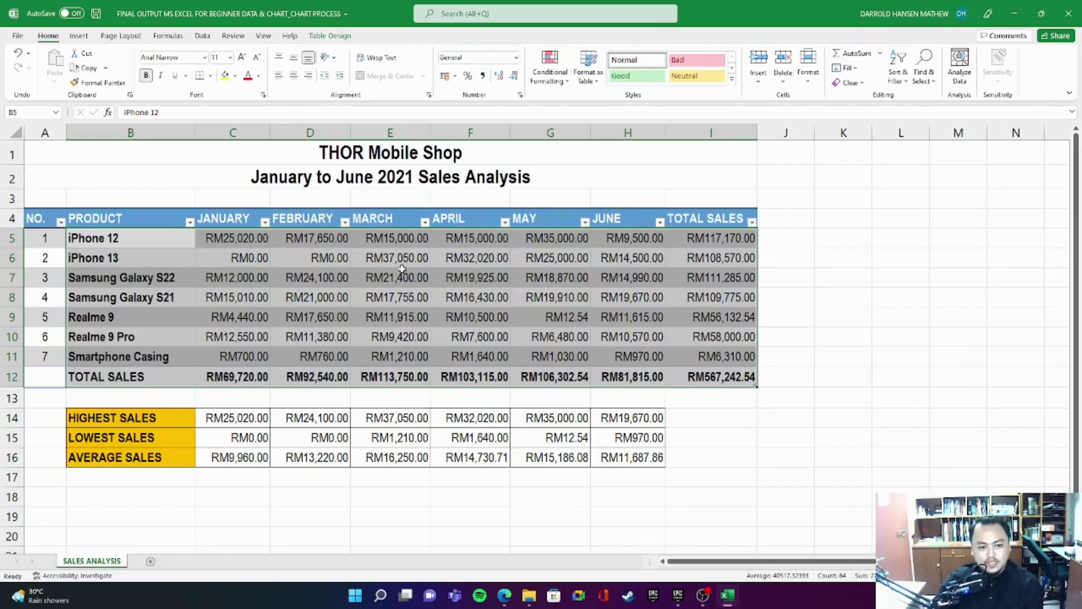
{"action": "left_click", "coordinate": [840, 252]}
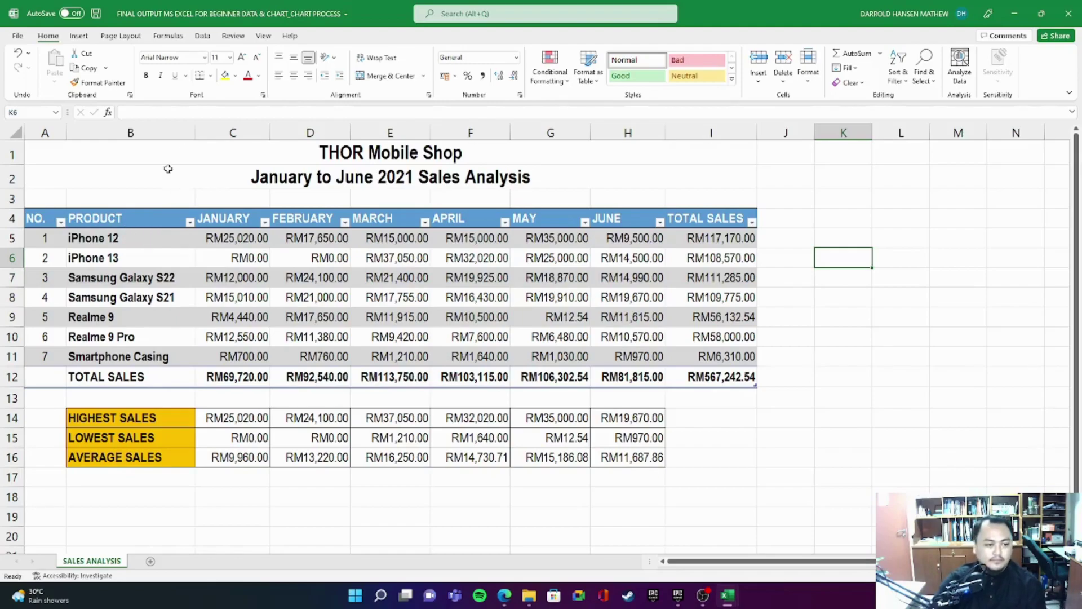
{"action": "left_click", "coordinate": [106, 225]}
{"action": "left_click_drag", "start_coordinate": [105, 225], "coordinate": [422, 337]}
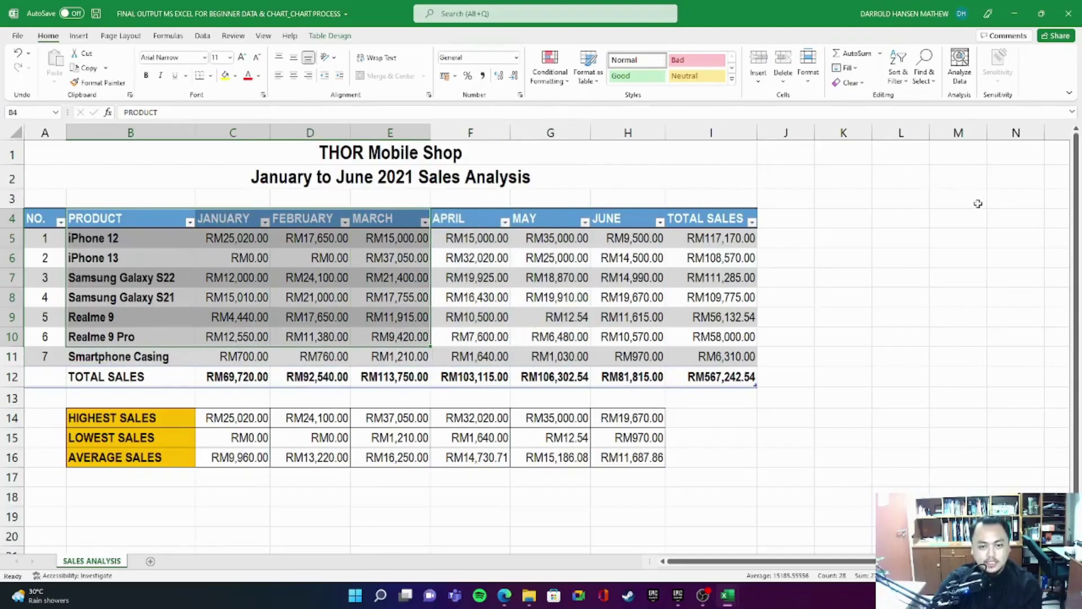
{"action": "left_click", "coordinate": [870, 223]}
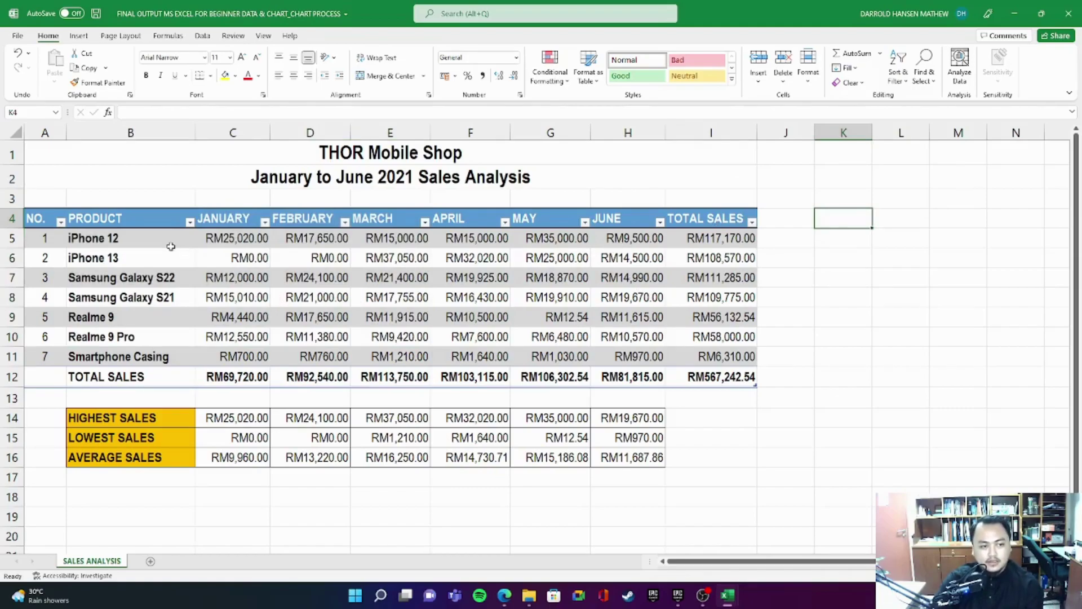
Examine the product list, the January to June headings, the total sales row and column, and the summary block separately
{"action": "left_click_drag", "start_coordinate": [100, 219], "coordinate": [162, 355]}
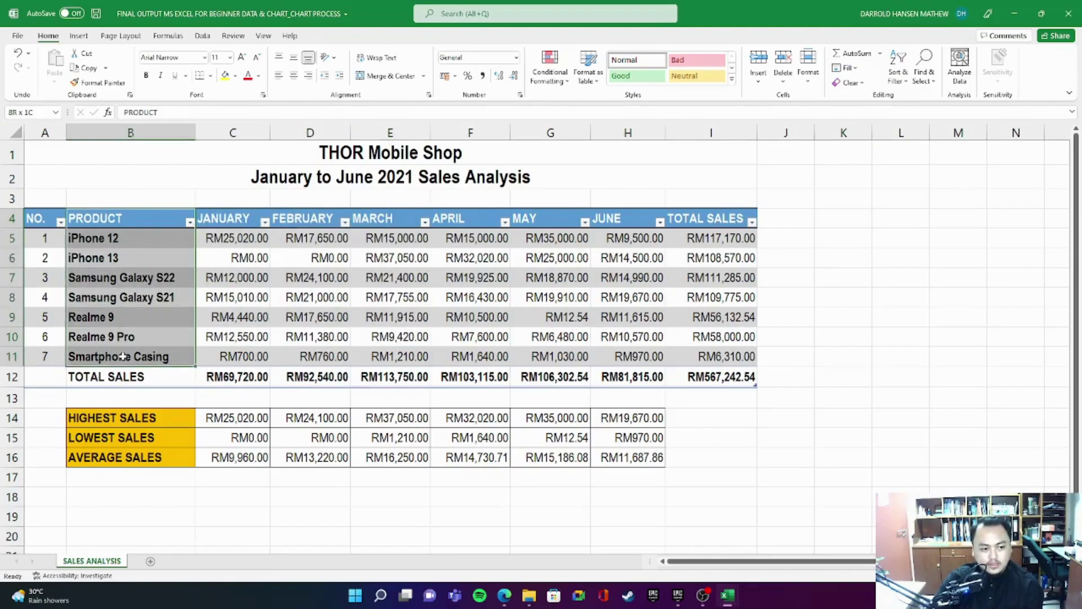
{"action": "left_click_drag", "start_coordinate": [236, 219], "coordinate": [651, 226]}
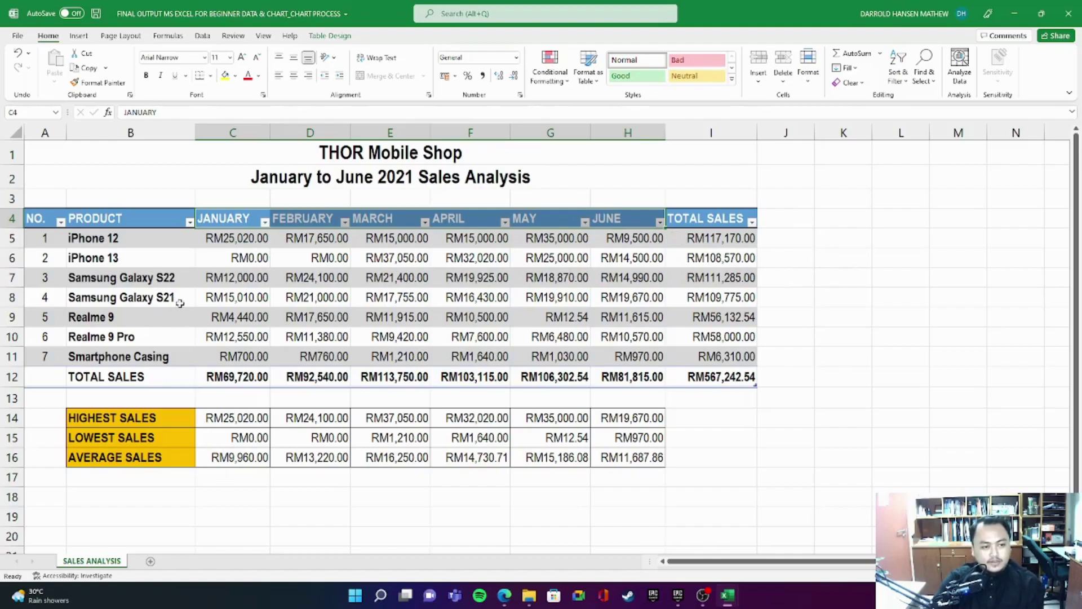
{"action": "left_click_drag", "start_coordinate": [126, 221], "coordinate": [145, 243]}
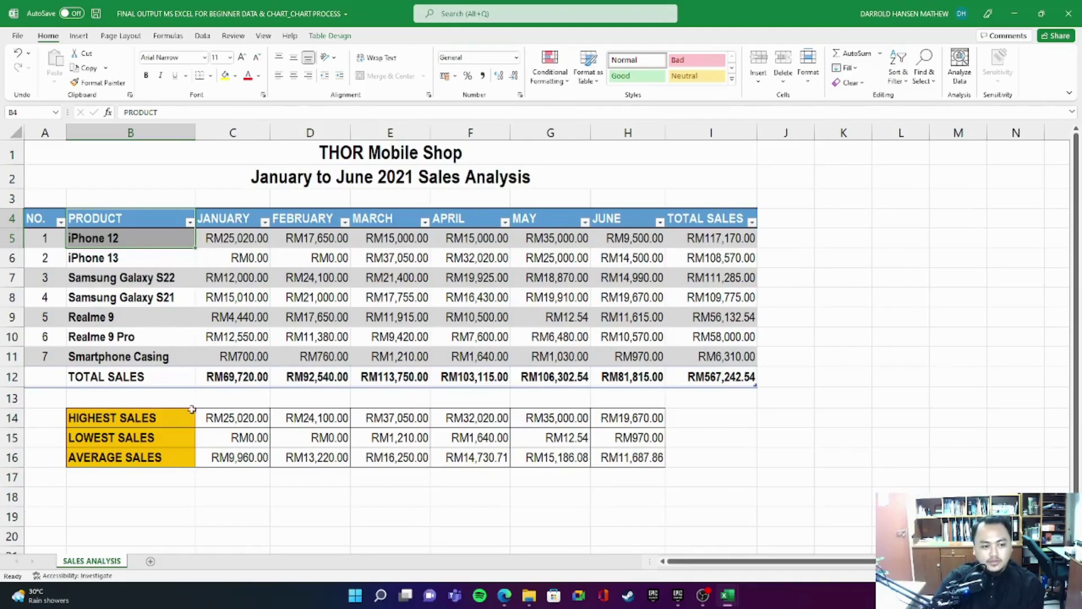
{"action": "left_click_drag", "start_coordinate": [75, 376], "coordinate": [745, 379]}
{"action": "left_click_drag", "start_coordinate": [709, 217], "coordinate": [715, 370]}
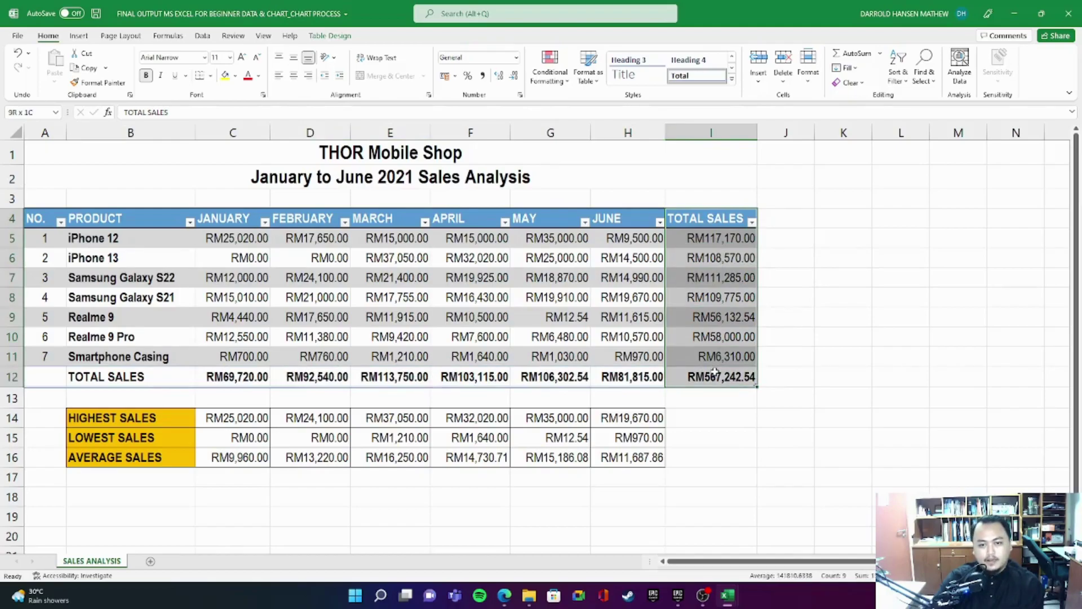
{"action": "left_click_drag", "start_coordinate": [715, 372], "coordinate": [714, 372]}
{"action": "left_click_drag", "start_coordinate": [119, 377], "coordinate": [676, 386]}
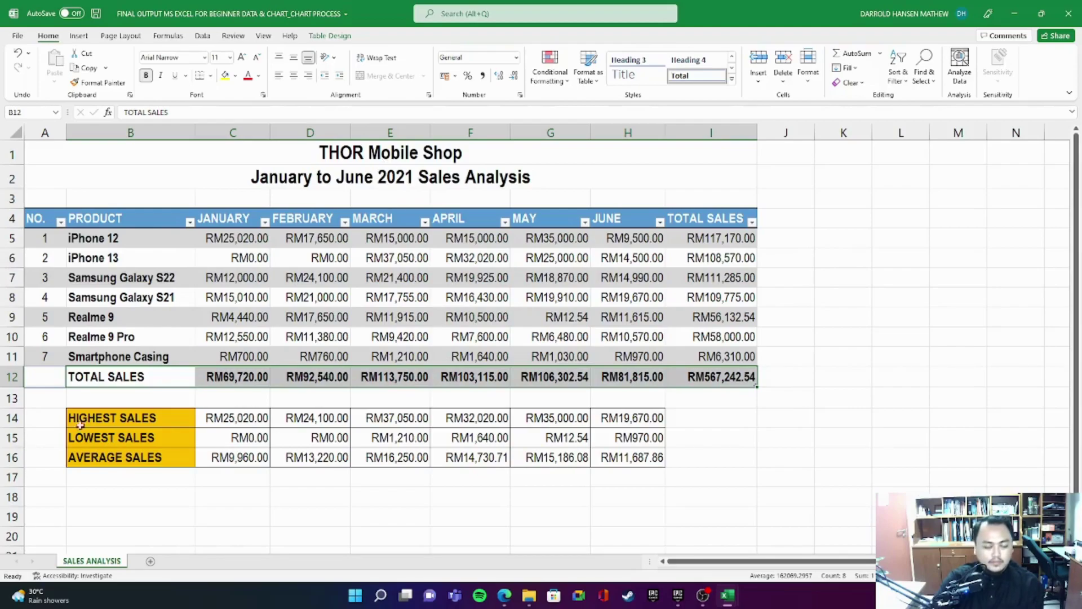
{"action": "left_click_drag", "start_coordinate": [90, 420], "coordinate": [634, 451]}
{"action": "left_click", "coordinate": [913, 314]}
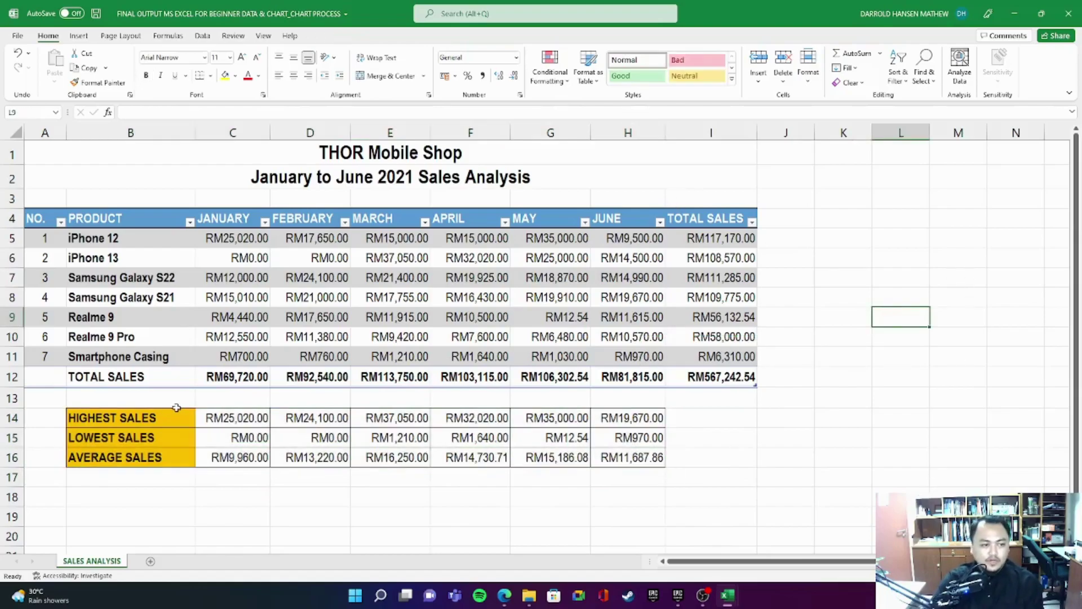
Select the chart data from the PRODUCT heading to the June figure for Smartphone Casing (B4:H11), excluding the totals
{"action": "left_click_drag", "start_coordinate": [99, 209], "coordinate": [223, 228]}
{"action": "left_click_drag", "start_coordinate": [239, 224], "coordinate": [636, 358]}
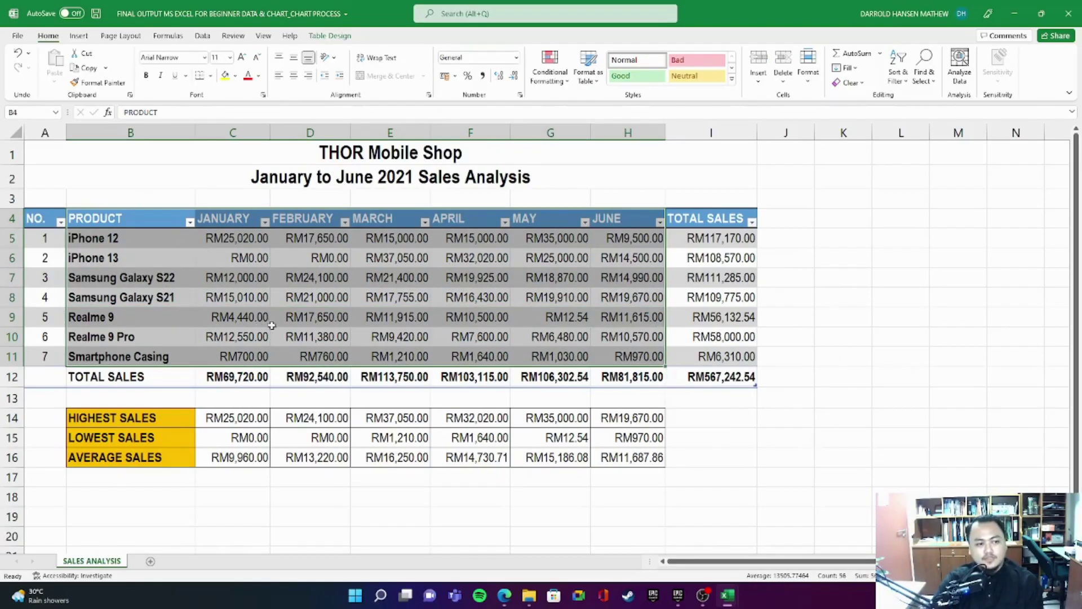
{"action": "left_click", "coordinate": [120, 217]}
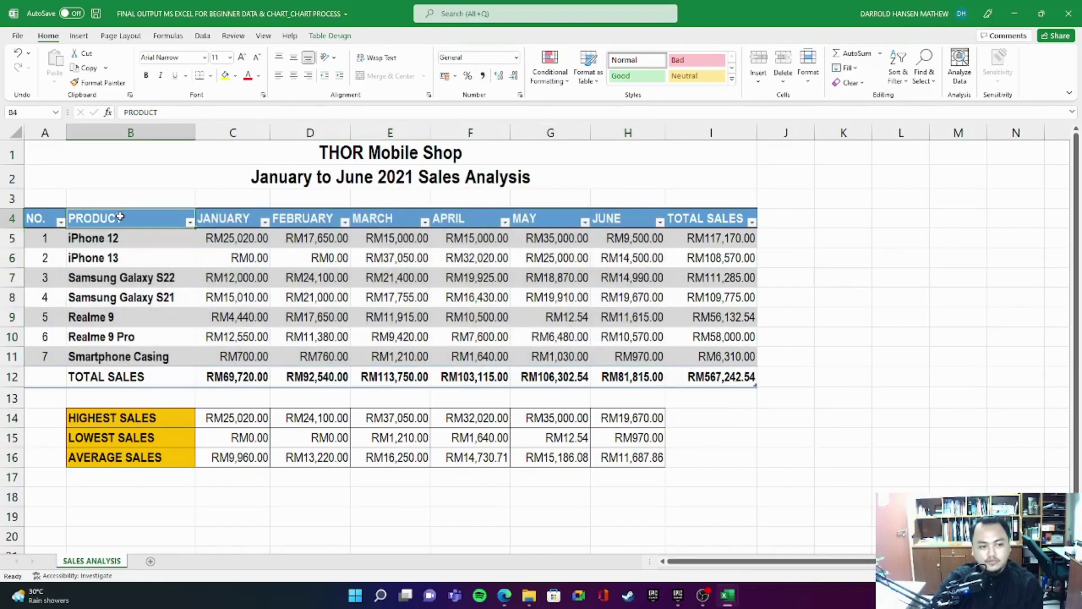
{"action": "left_click", "coordinate": [633, 355]}
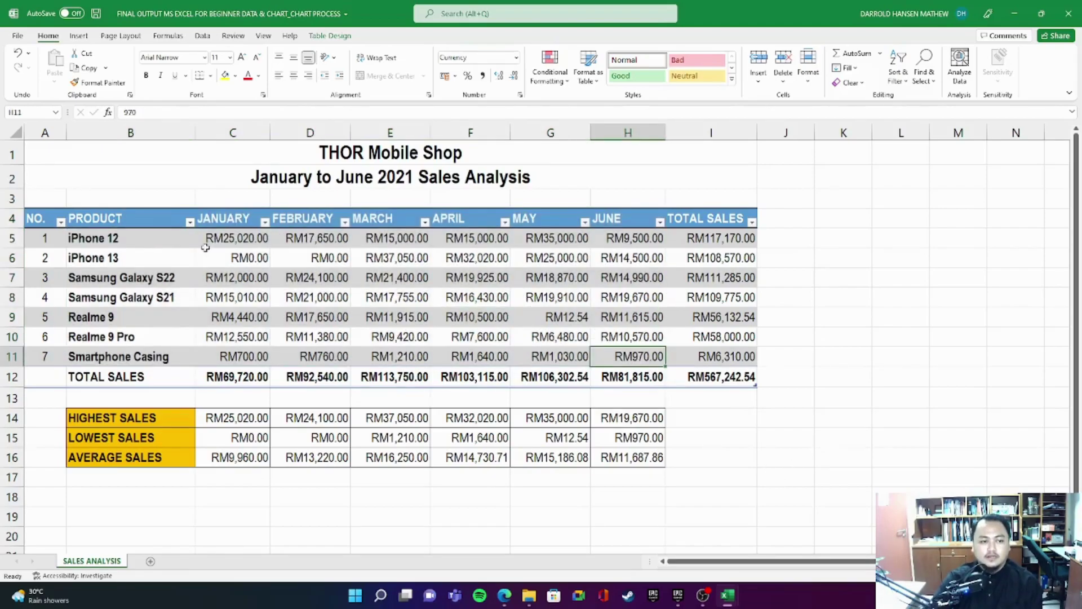
{"action": "left_click_drag", "start_coordinate": [80, 220], "coordinate": [674, 374]}
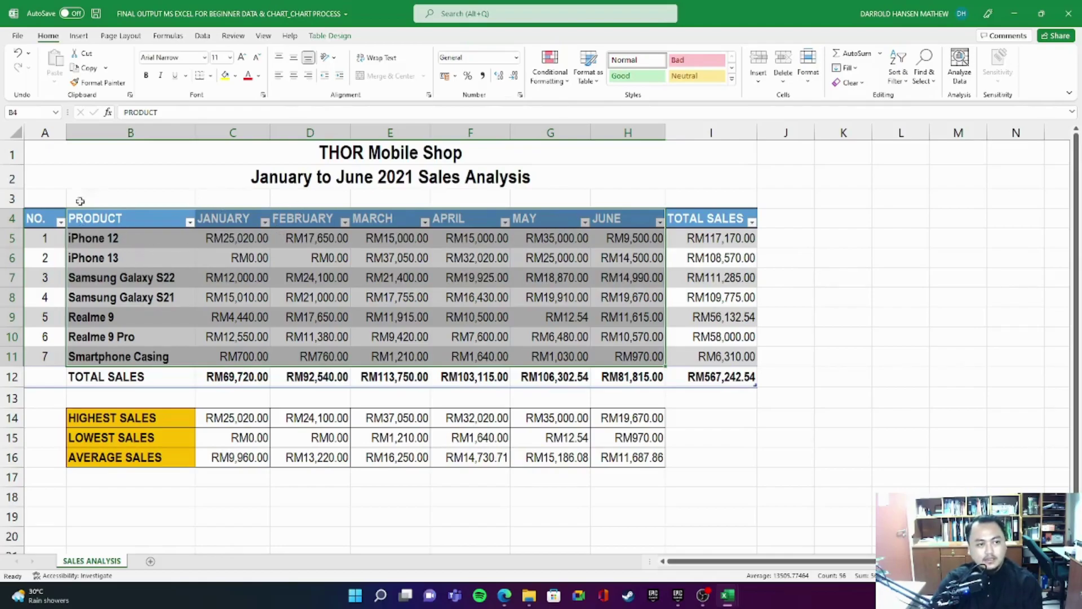
Look through the recommended charts and the full list of chart types for the selected data without inserting one
{"action": "left_click", "coordinate": [79, 36]}
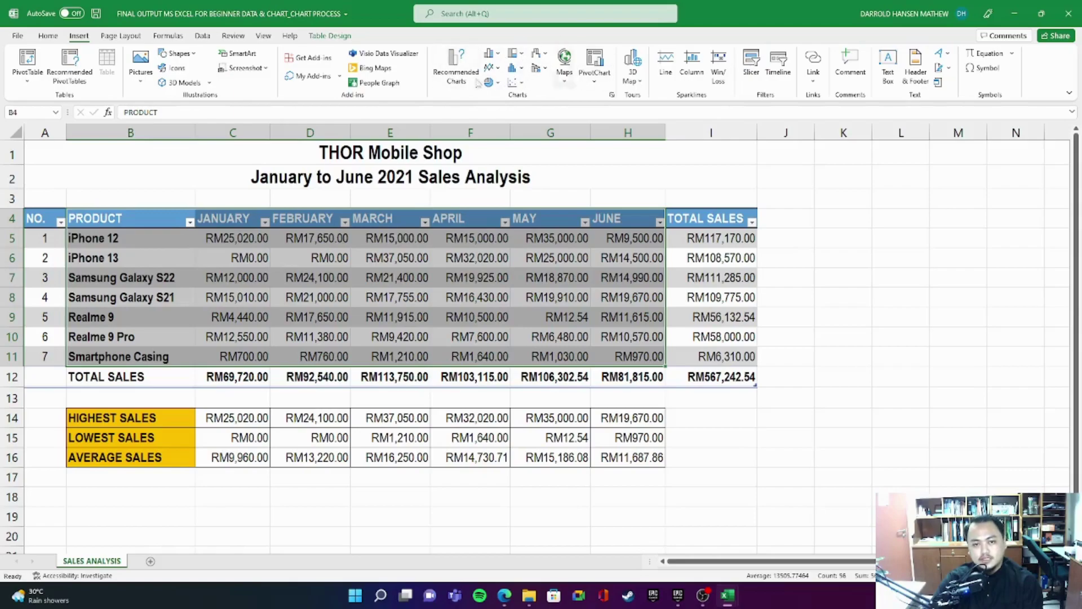
{"action": "left_click", "coordinate": [611, 96]}
{"action": "left_click_drag", "start_coordinate": [642, 112], "coordinate": [749, 120]}
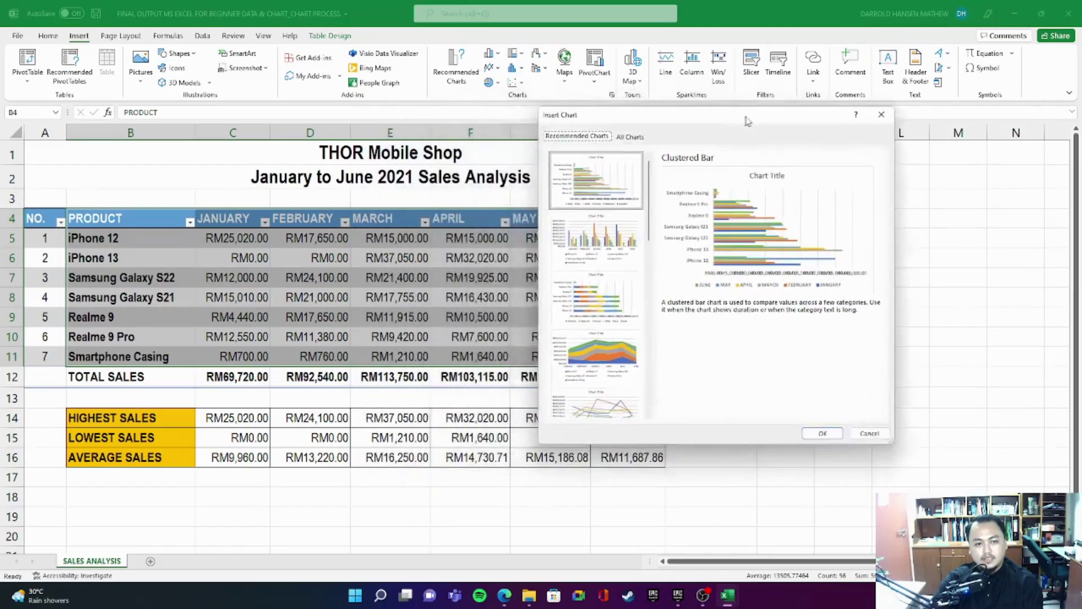
{"action": "scroll", "coordinate": [598, 226], "scroll_direction": "down", "scroll_amount": 5}
{"action": "scroll", "coordinate": [629, 210], "scroll_direction": "up", "scroll_amount": 5}
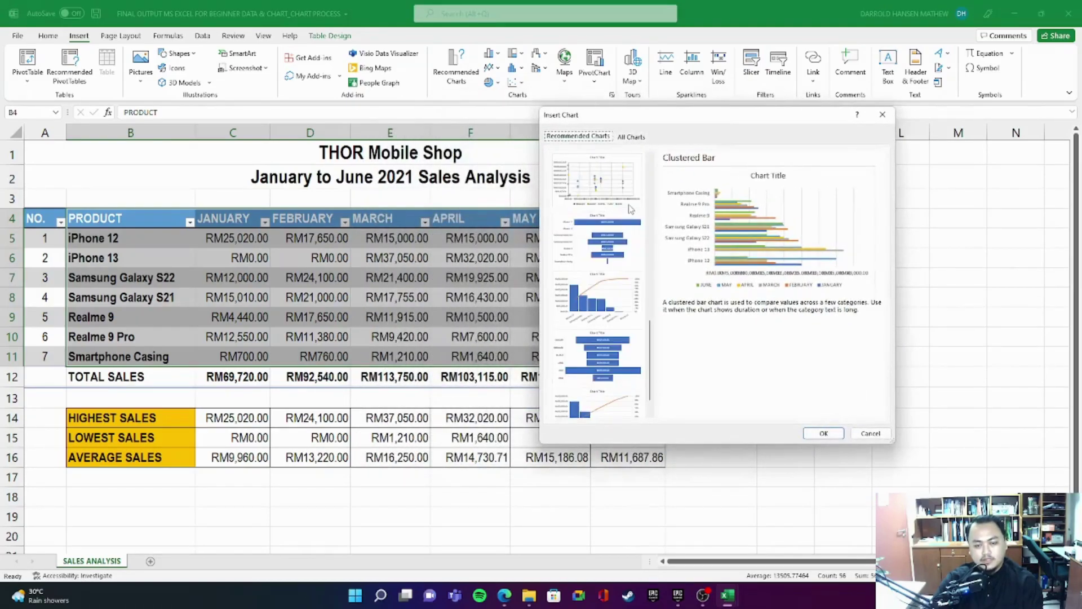
{"action": "left_click", "coordinate": [631, 137]}
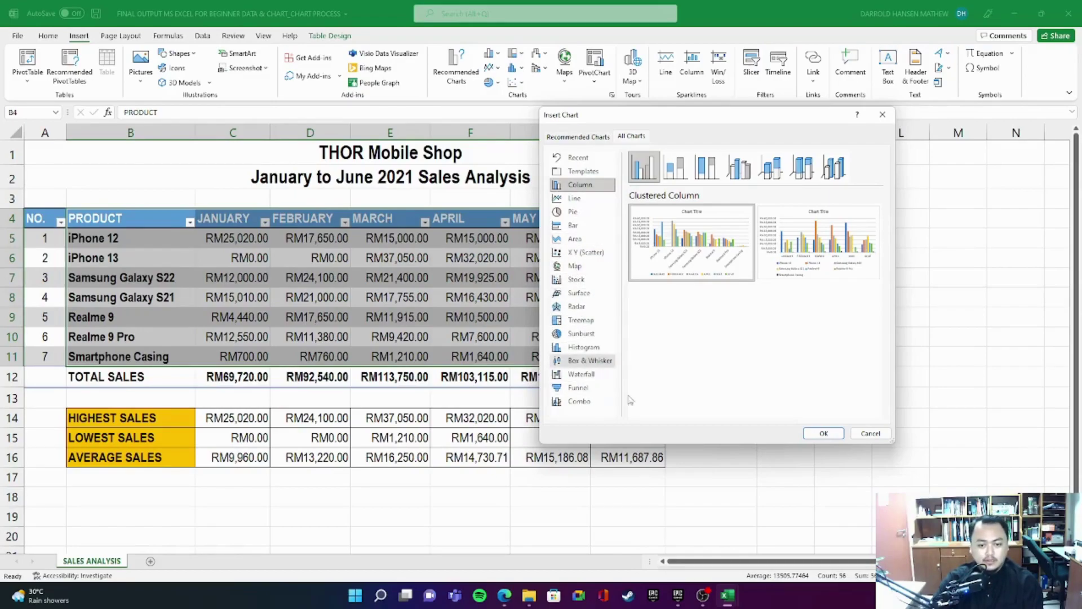
{"action": "left_click", "coordinate": [872, 434]}
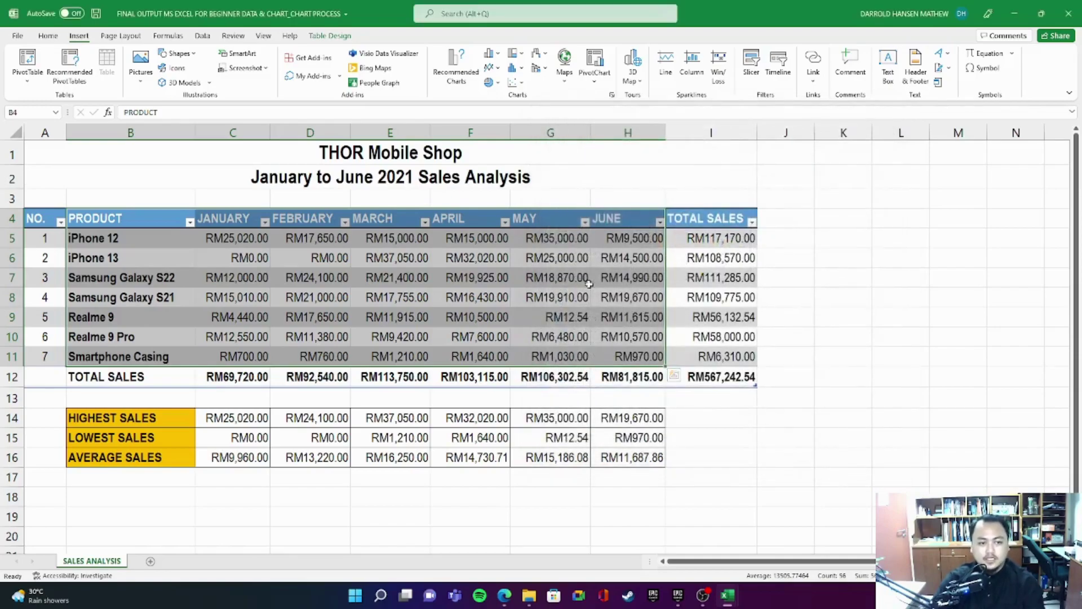
Insert a 3-D clustered column chart from the selected product and monthly sales data
{"action": "left_click", "coordinate": [491, 54]}
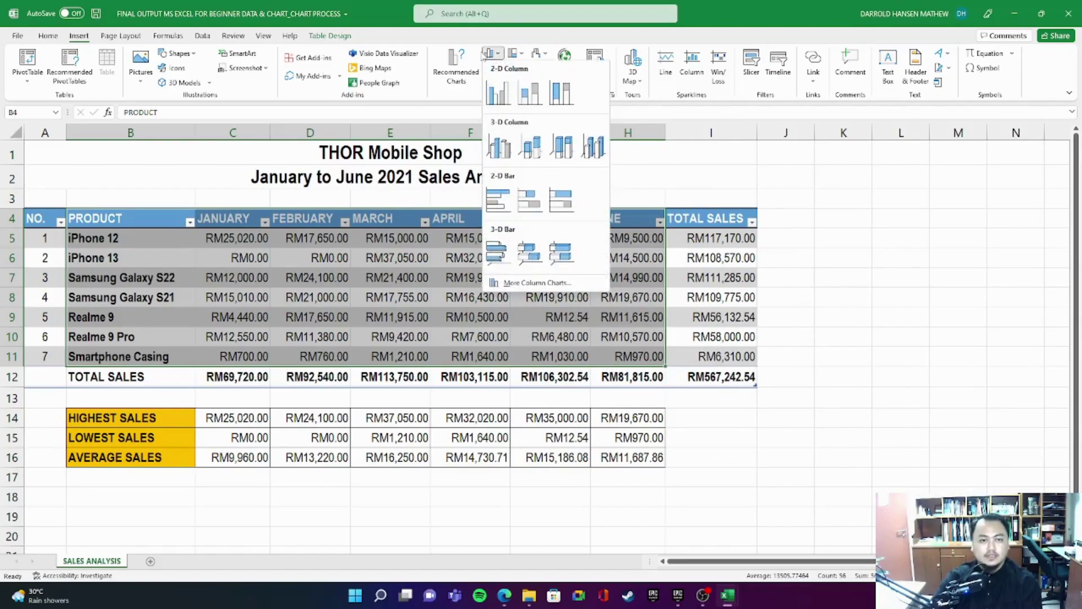
{"action": "left_click", "coordinate": [496, 54]}
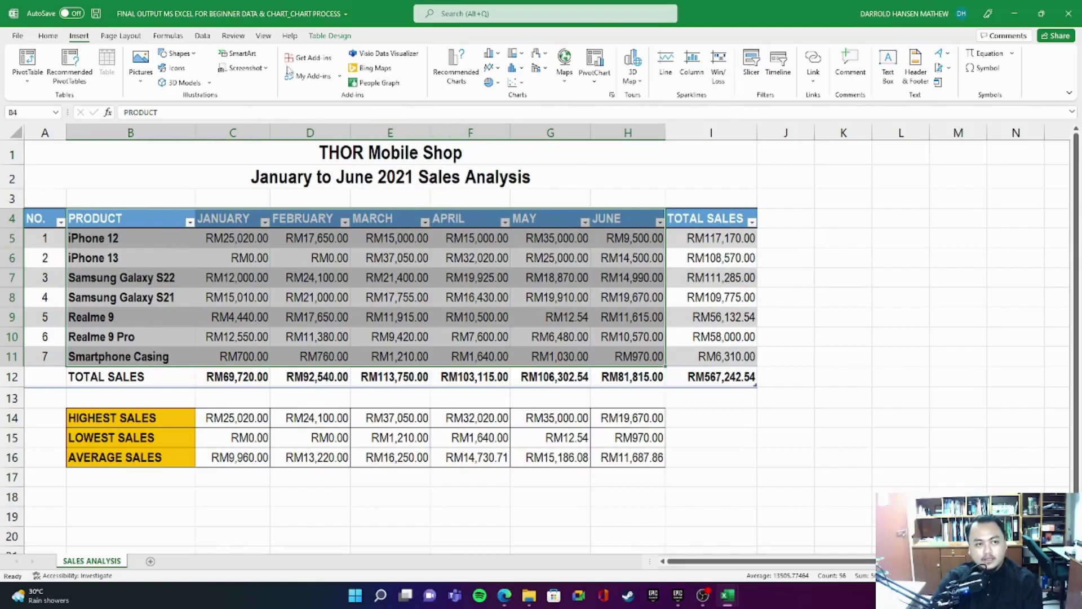
{"action": "left_click", "coordinate": [491, 53]}
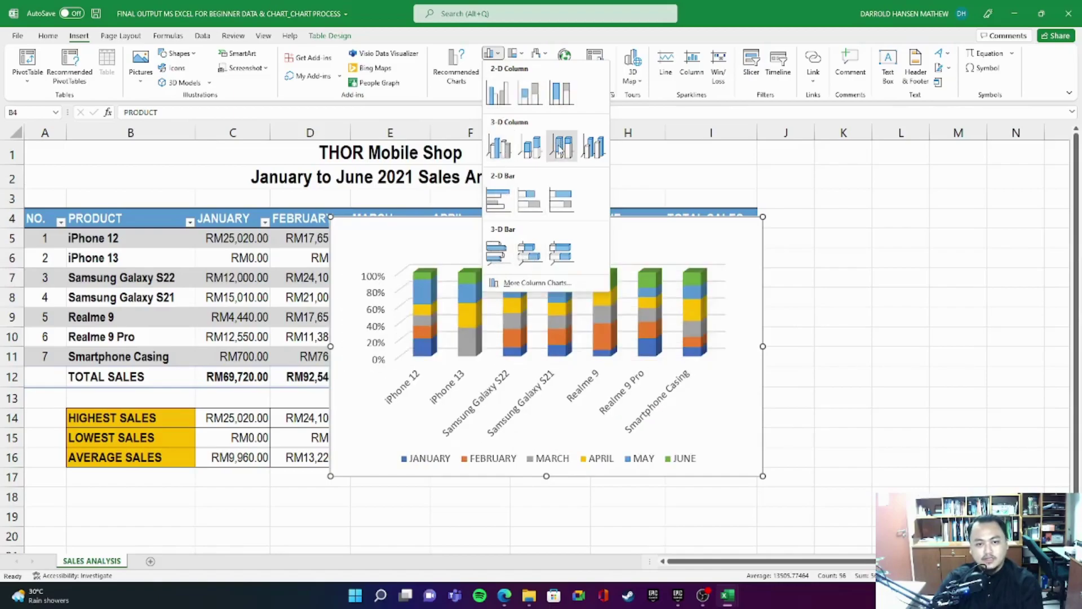
{"action": "left_click", "coordinate": [501, 148]}
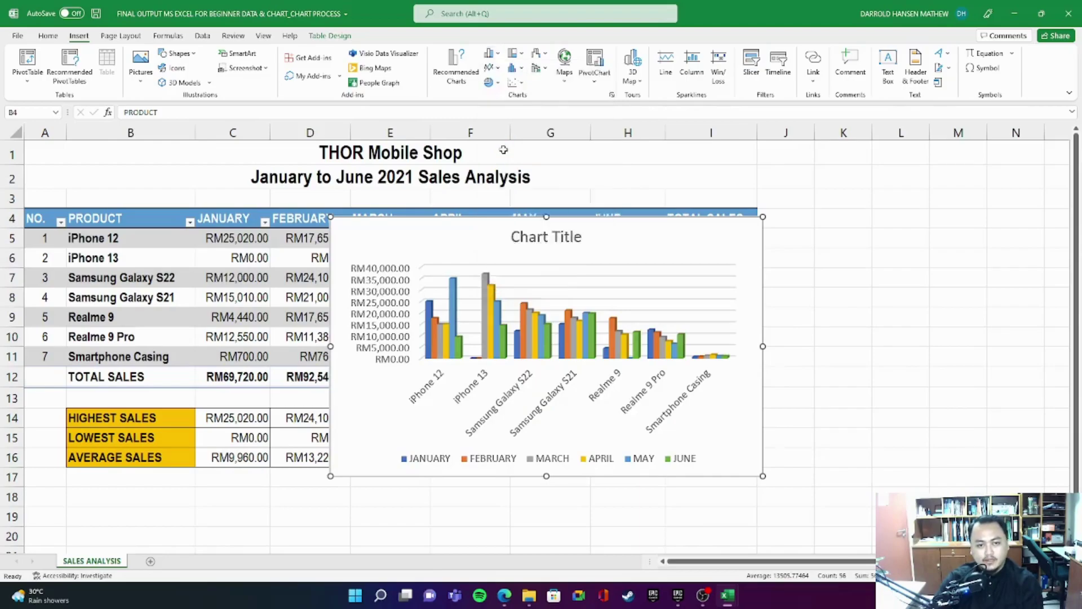
Move the chart to about columns F to K, rows 1 to 13, keeping its January to June data range
{"action": "left_click_drag", "start_coordinate": [643, 209], "coordinate": [675, 212]}
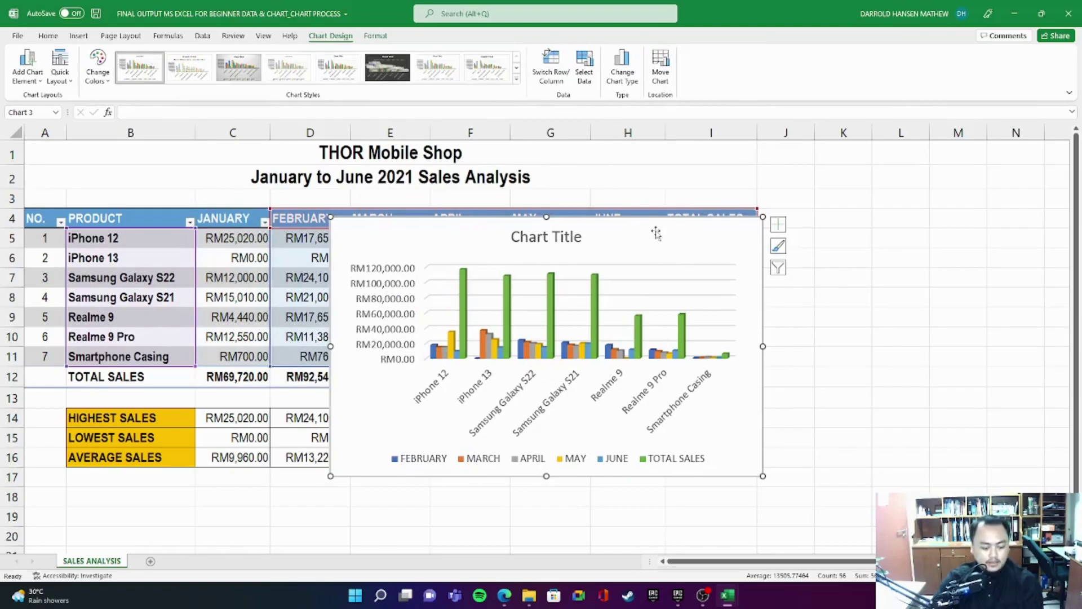
{"action": "key", "text": "ctrl+z"}
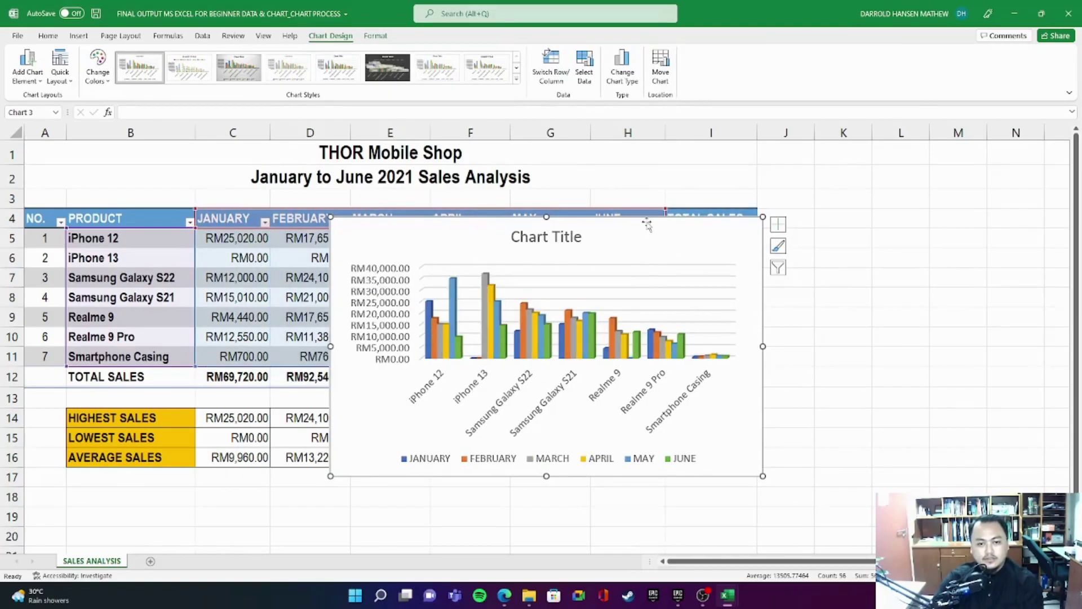
{"action": "left_click_drag", "start_coordinate": [705, 218], "coordinate": [923, 181]}
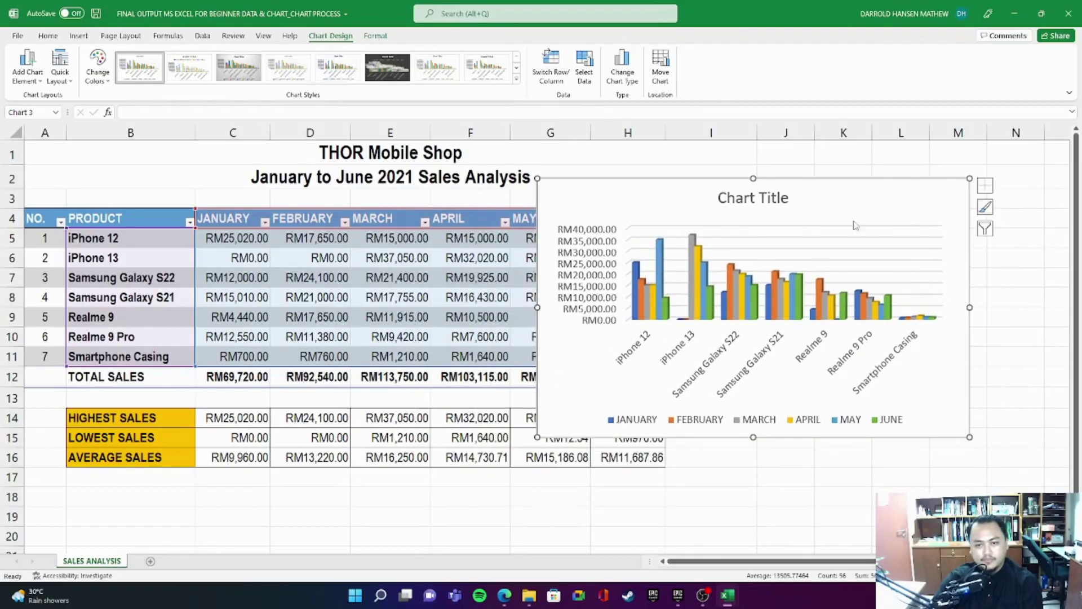
{"action": "left_click_drag", "start_coordinate": [848, 189], "coordinate": [878, 185]}
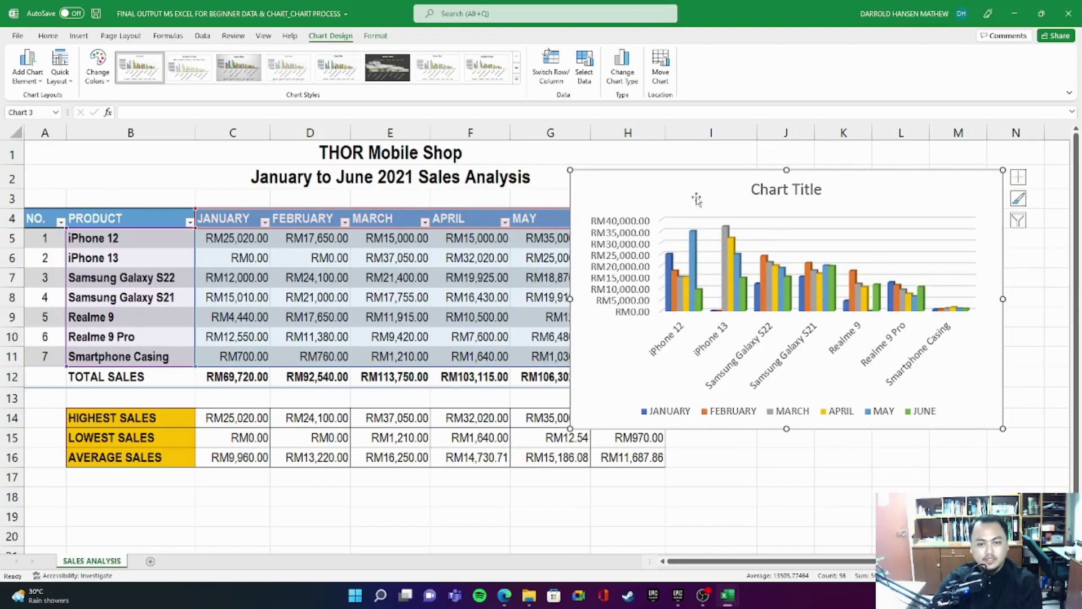
{"action": "left_click_drag", "start_coordinate": [671, 181], "coordinate": [555, 206]}
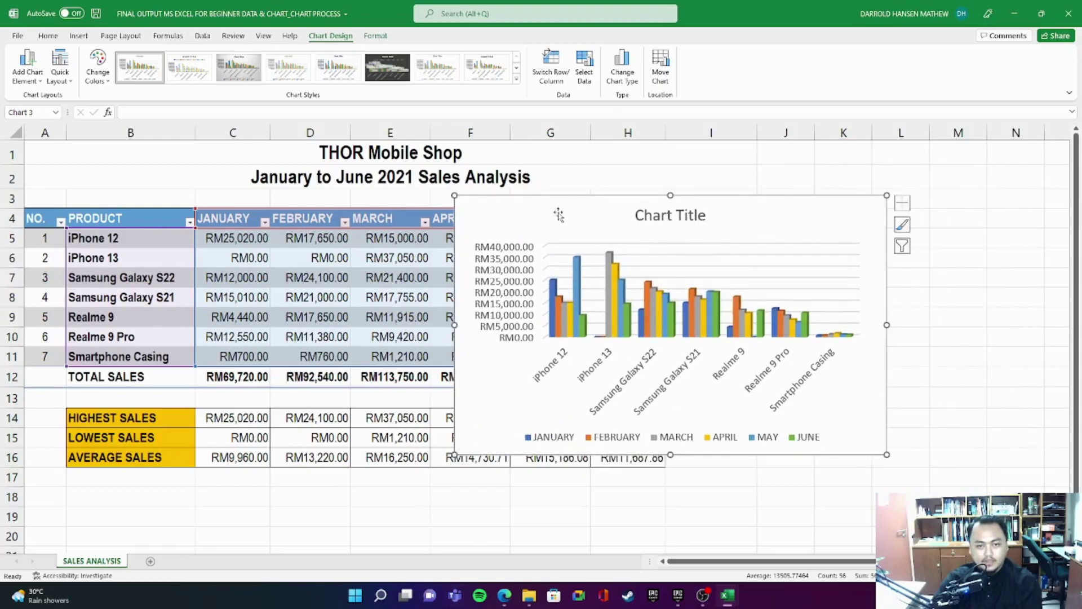
{"action": "left_click_drag", "start_coordinate": [606, 212], "coordinate": [571, 163]}
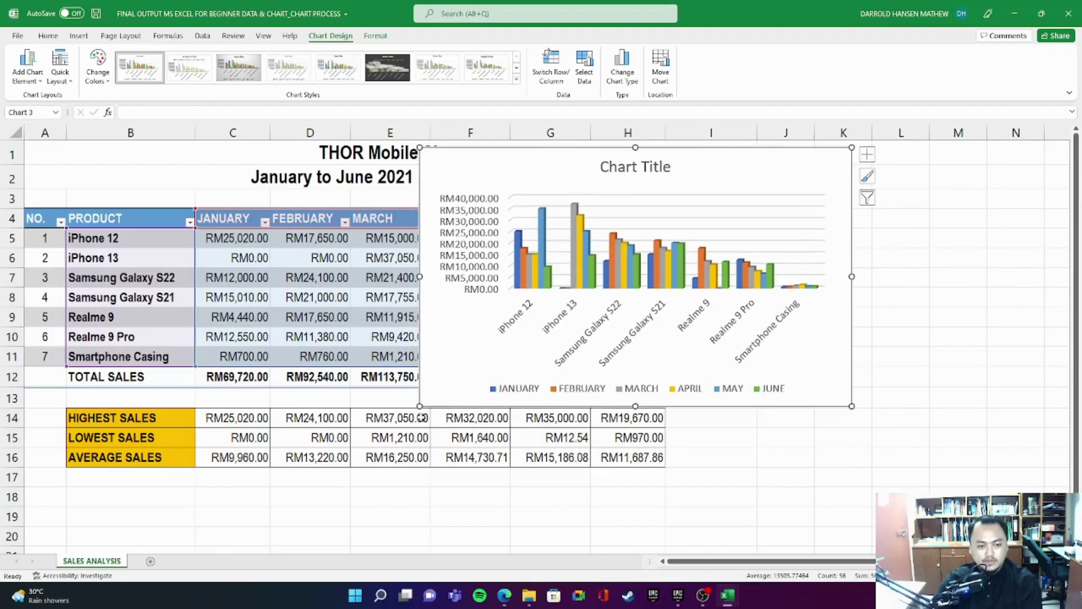
Enlarge the chart to span about columns D to K and rows 1 to 20, with its upper edge in row 1
{"action": "left_click_drag", "start_coordinate": [420, 406], "coordinate": [214, 537]}
{"action": "mouse_move", "coordinate": [645, 161]}
{"action": "left_mouse_down"}
{"action": "mouse_move", "coordinate": [701, 176]}
{"action": "mouse_move", "coordinate": [724, 158]}
{"action": "mouse_move", "coordinate": [718, 150]}
{"action": "mouse_move", "coordinate": [725, 167]}
{"action": "mouse_move", "coordinate": [624, 166]}
{"action": "mouse_move", "coordinate": [665, 162]}
{"action": "left_mouse_up"}
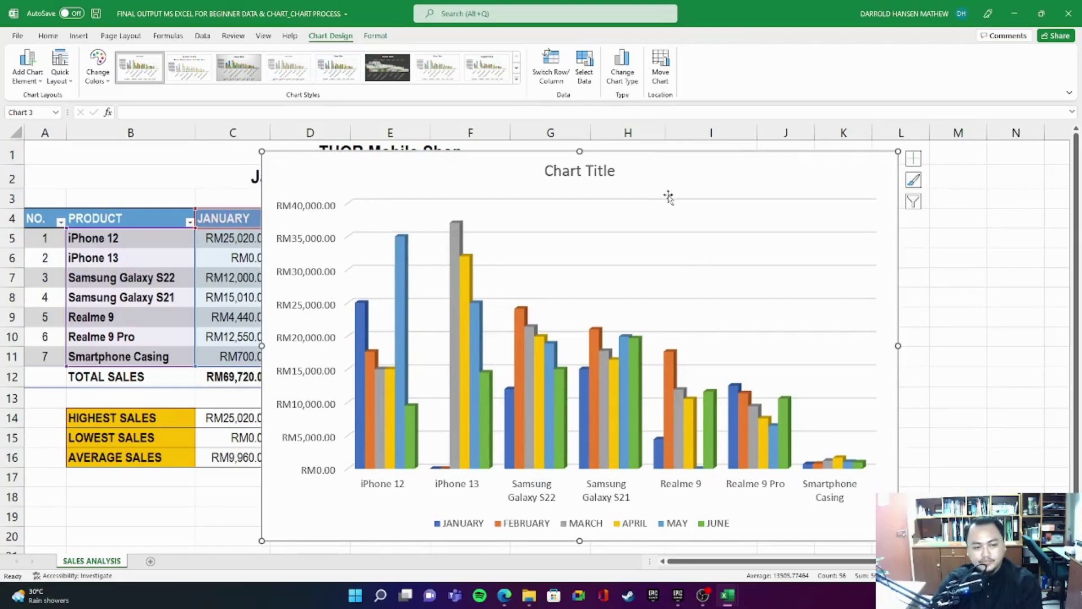
{"action": "left_click_drag", "start_coordinate": [437, 158], "coordinate": [431, 155]}
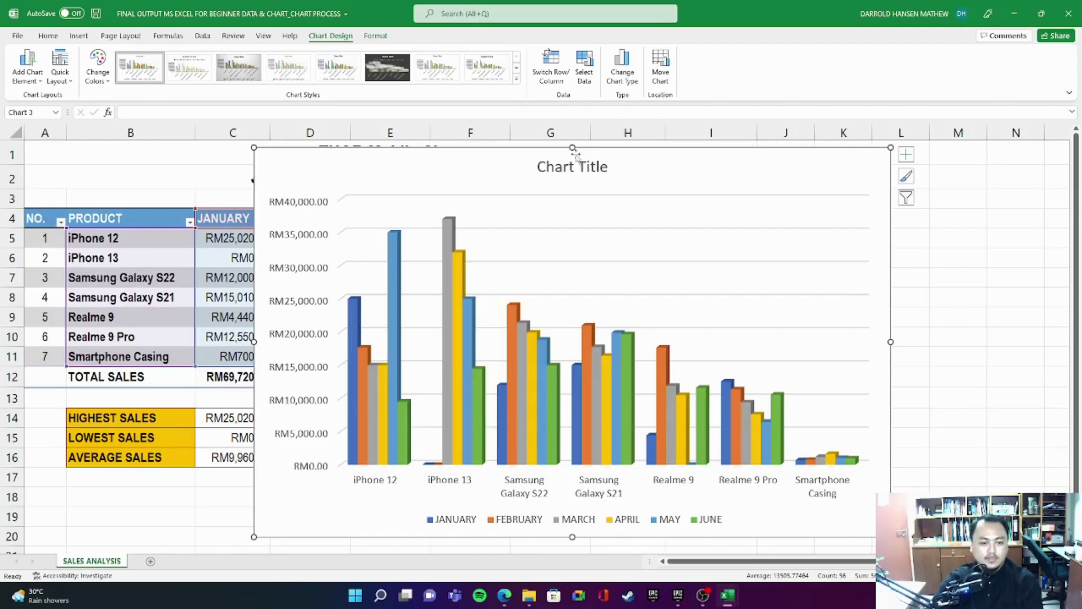
Reposition the chart over about columns D to M, keeping its upper edge in row 1
{"action": "left_click_drag", "start_coordinate": [411, 171], "coordinate": [455, 166]}
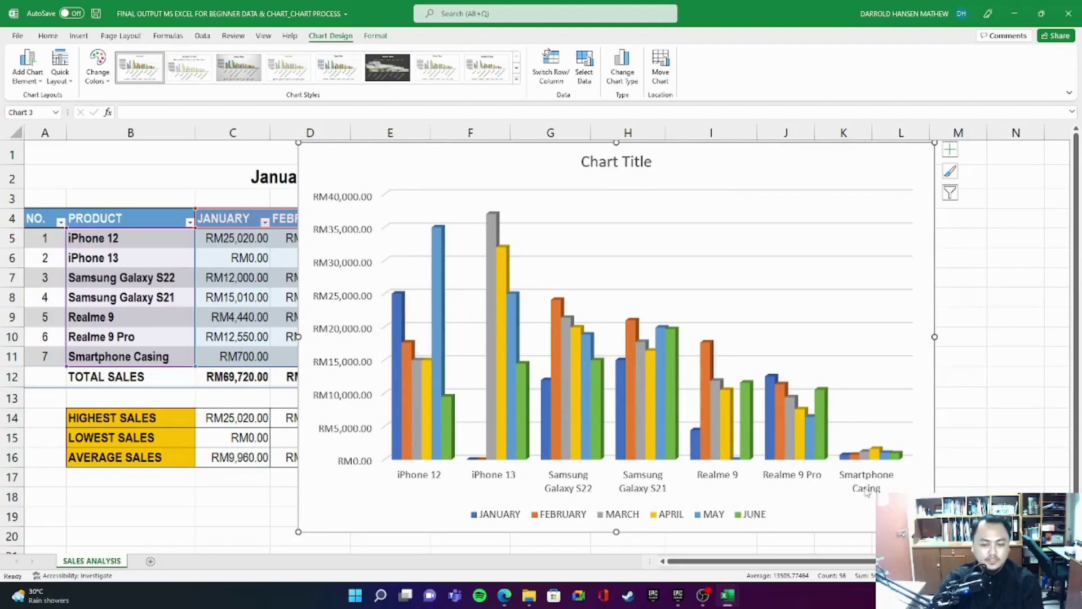
{"action": "left_click_drag", "start_coordinate": [450, 164], "coordinate": [332, 167]}
{"action": "left_click_drag", "start_coordinate": [657, 168], "coordinate": [674, 163]}
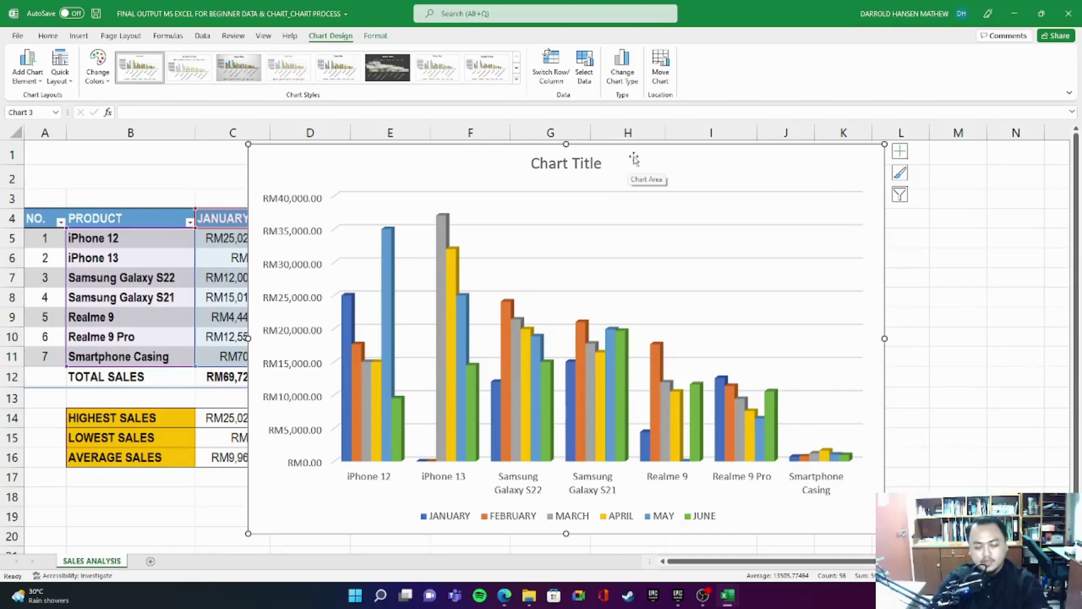
{"action": "left_click_drag", "start_coordinate": [648, 171], "coordinate": [721, 174]}
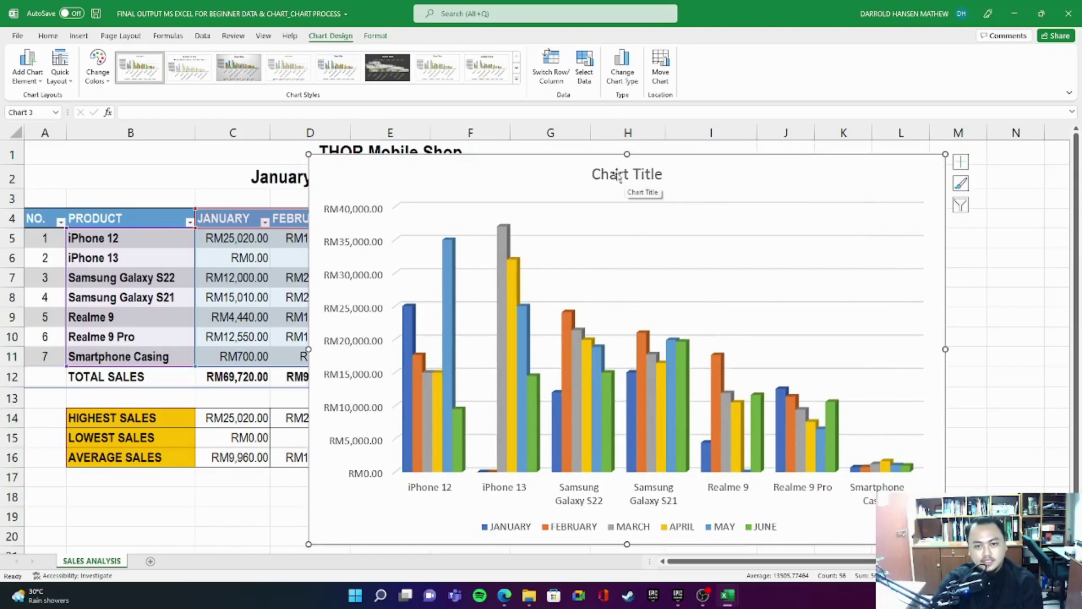
Open the chart title's formatting options and shift the chart to about columns C to K
{"action": "double_click", "coordinate": [636, 176]}
{"action": "double_click", "coordinate": [630, 175]}
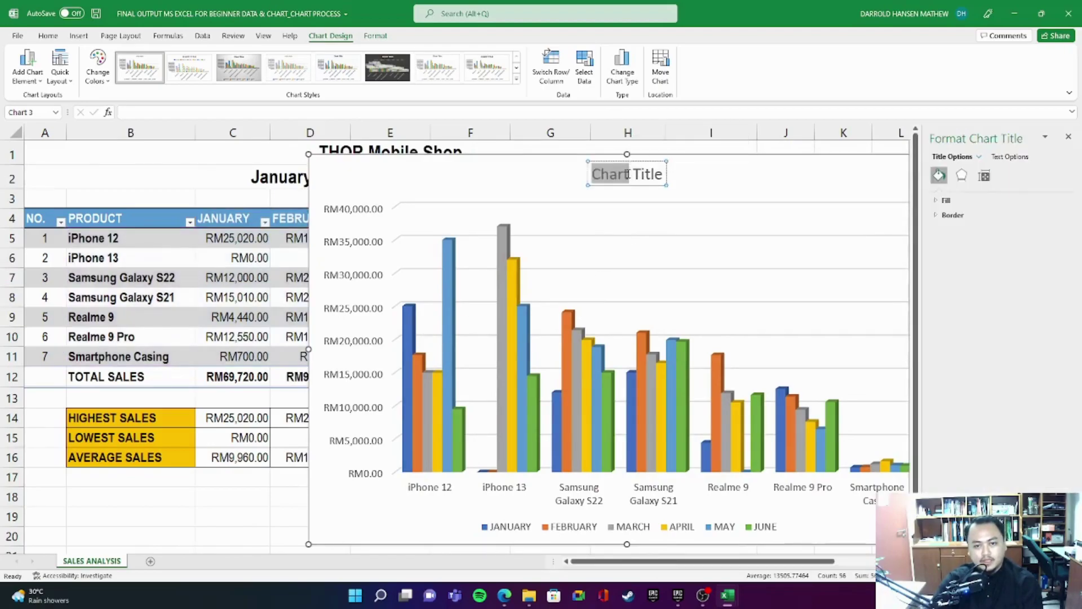
{"action": "triple_click", "coordinate": [629, 175]}
{"action": "left_click_drag", "start_coordinate": [813, 179], "coordinate": [740, 177]}
Replace the placeholder chart title with two lines: "THOR MOBILE SHOP" and "JAN - JUNE SALES ANALYSIS"
{"action": "left_click", "coordinate": [562, 177]}
{"action": "double_click", "coordinate": [562, 177]}
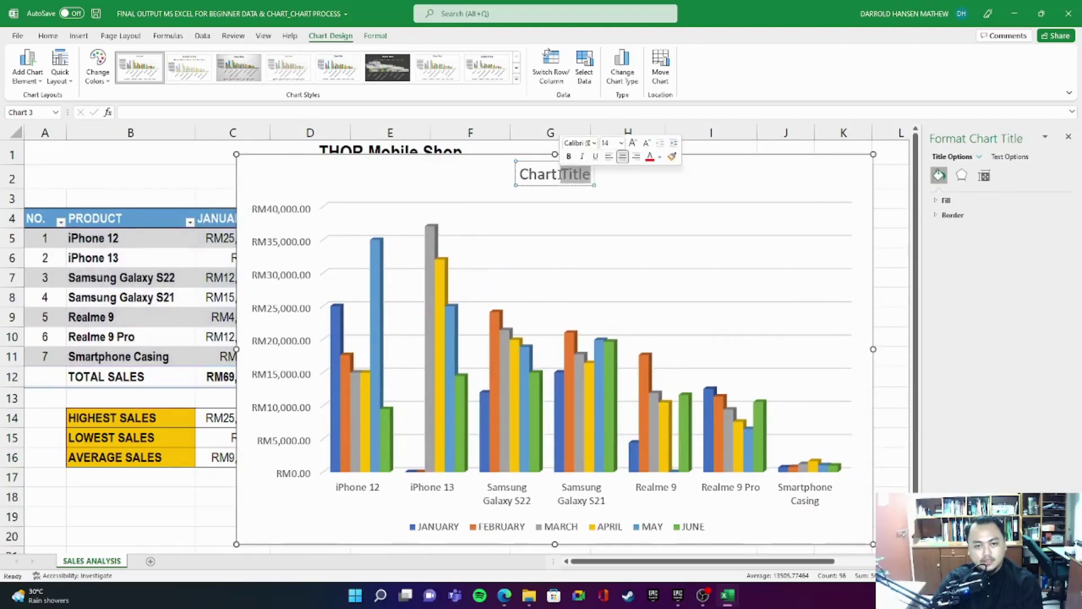
{"action": "double_click", "coordinate": [560, 177]}
{"action": "triple_click", "coordinate": [560, 178]}
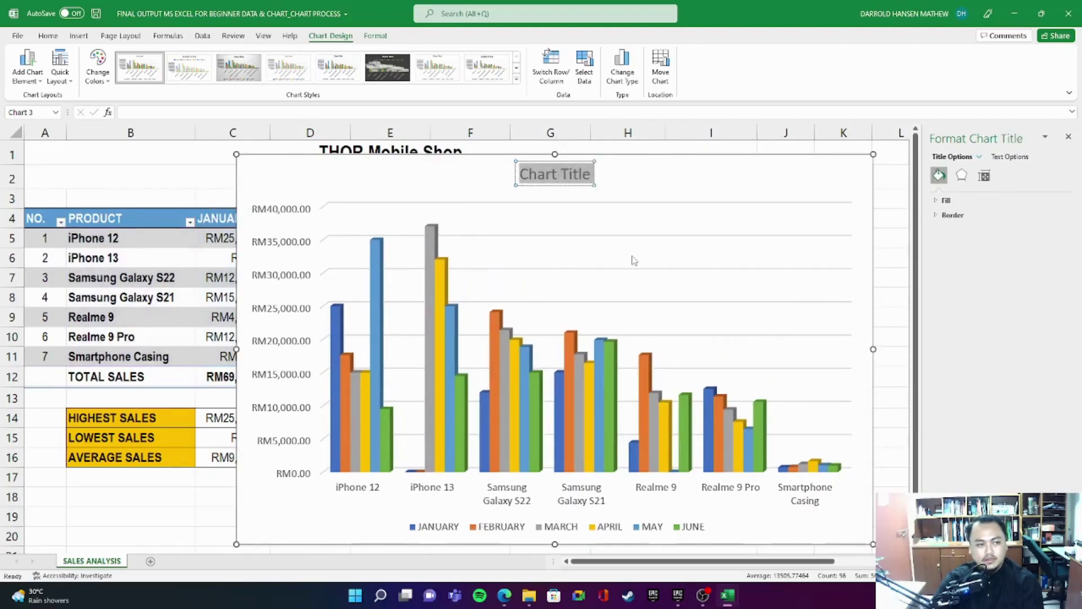
{"action": "type", "text": "t"}
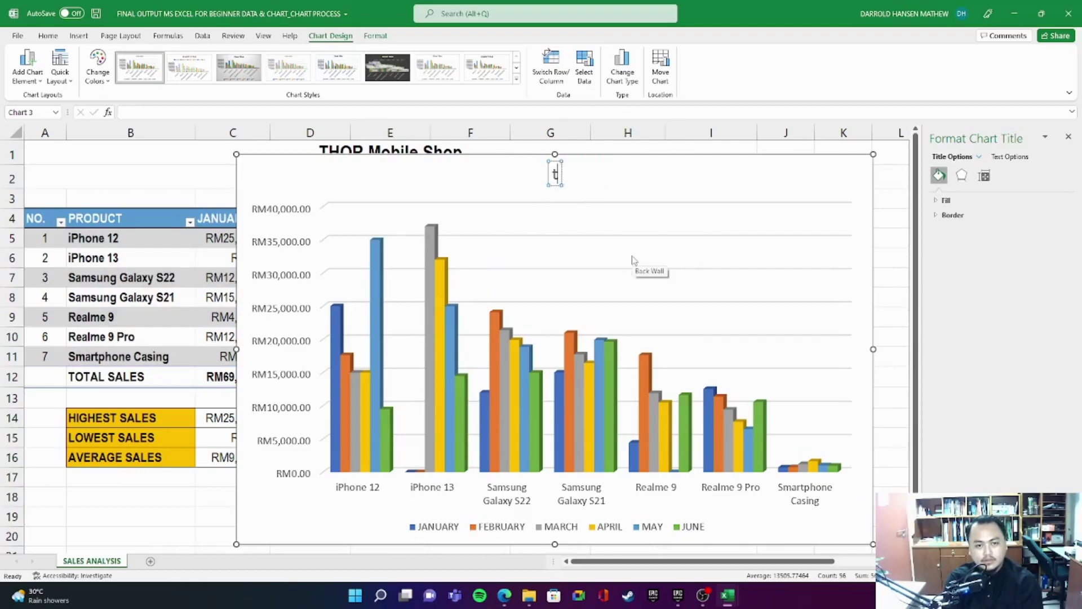
{"action": "key", "text": "BackSpace"}
{"action": "type", "text": "THOR MOBILE SHOP"}
{"action": "key", "text": "Return"}
{"action": "type", "text": "JAN"}
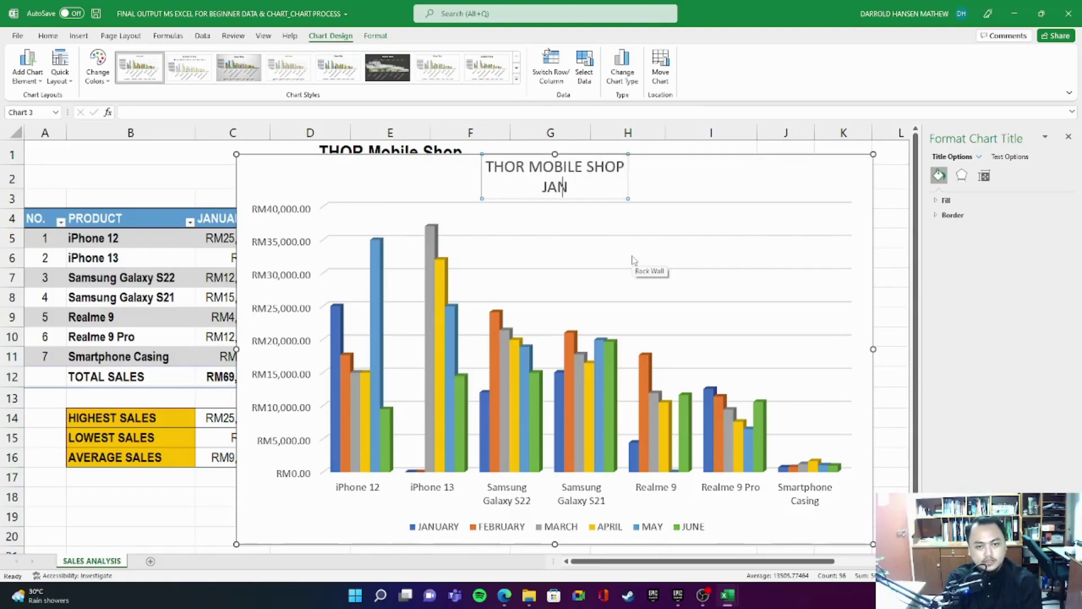
{"action": "type", "text": " - JU"}
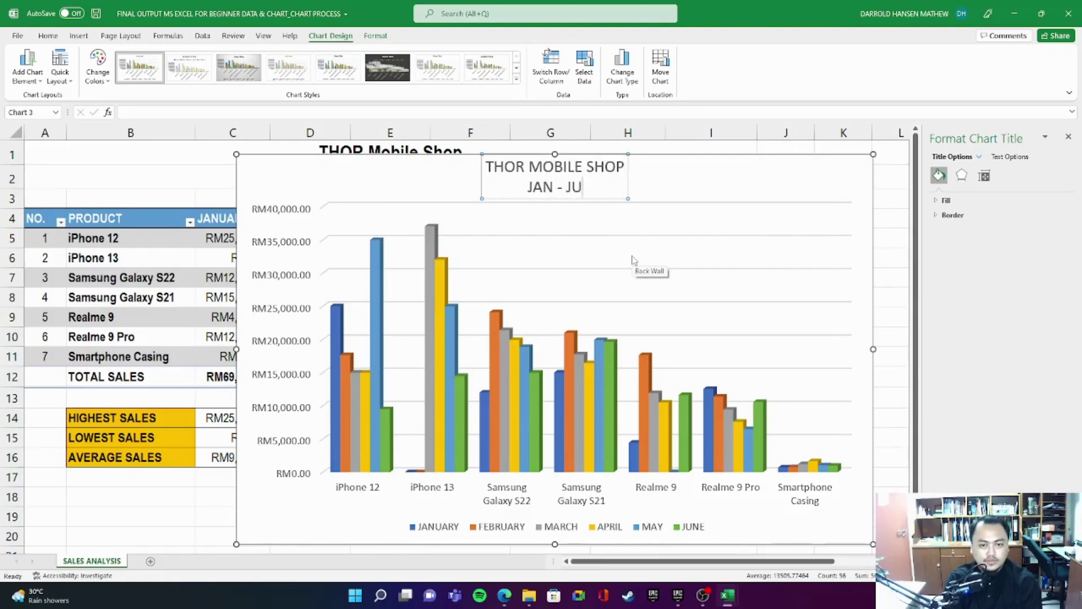
{"action": "type", "text": "NE SALES ANALYSIS"}
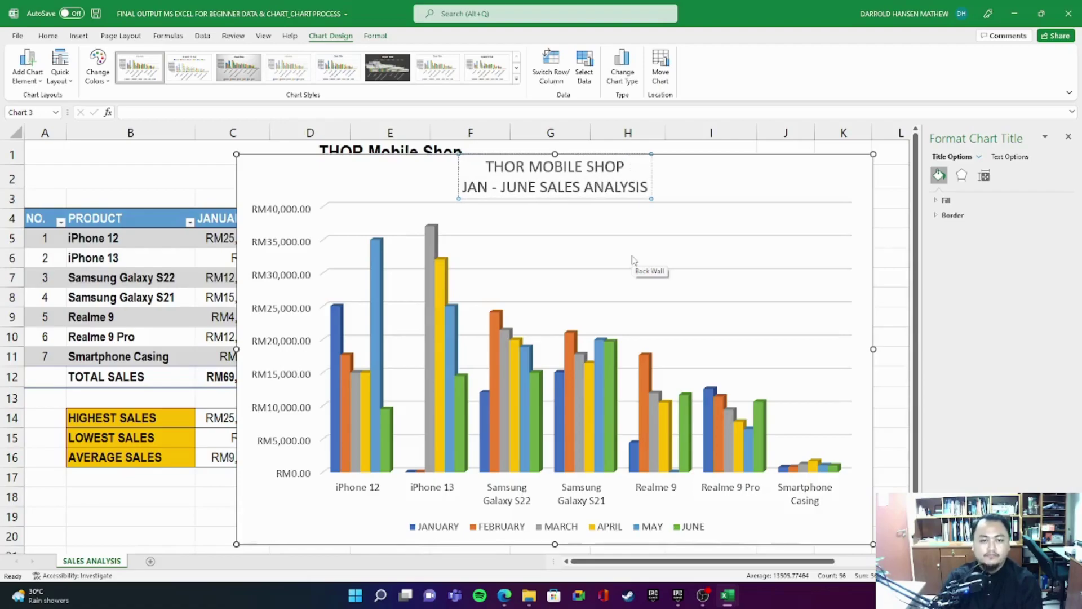
{"action": "left_click", "coordinate": [699, 191]}
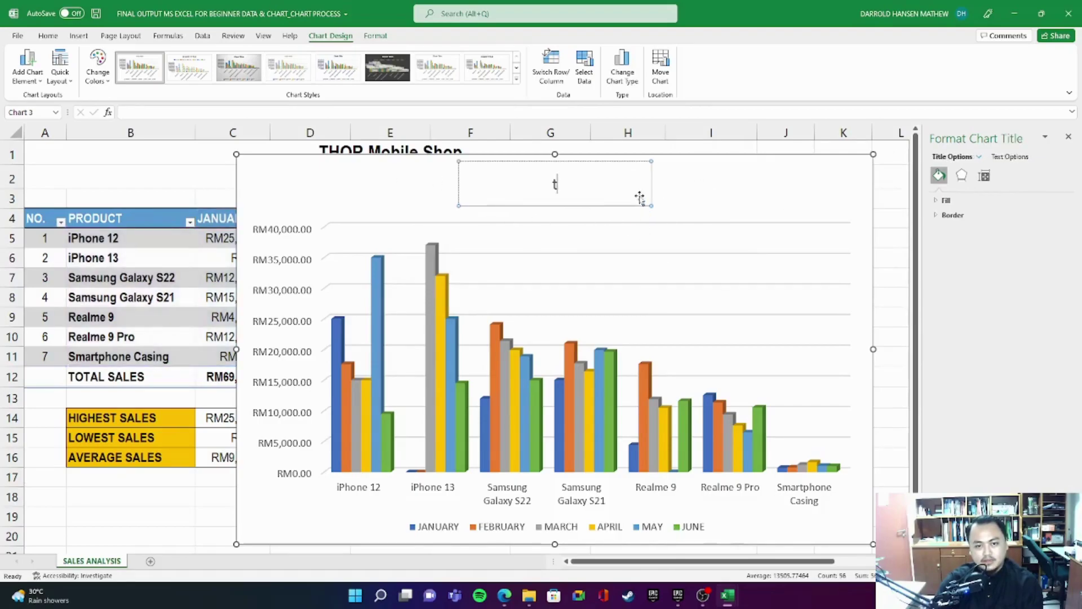
Undo the chart title's text edits and put the title back into text editing
{"action": "key", "text": "ctrl+z"}
{"action": "left_click", "coordinate": [629, 179]}
{"action": "left_click", "coordinate": [558, 170]}
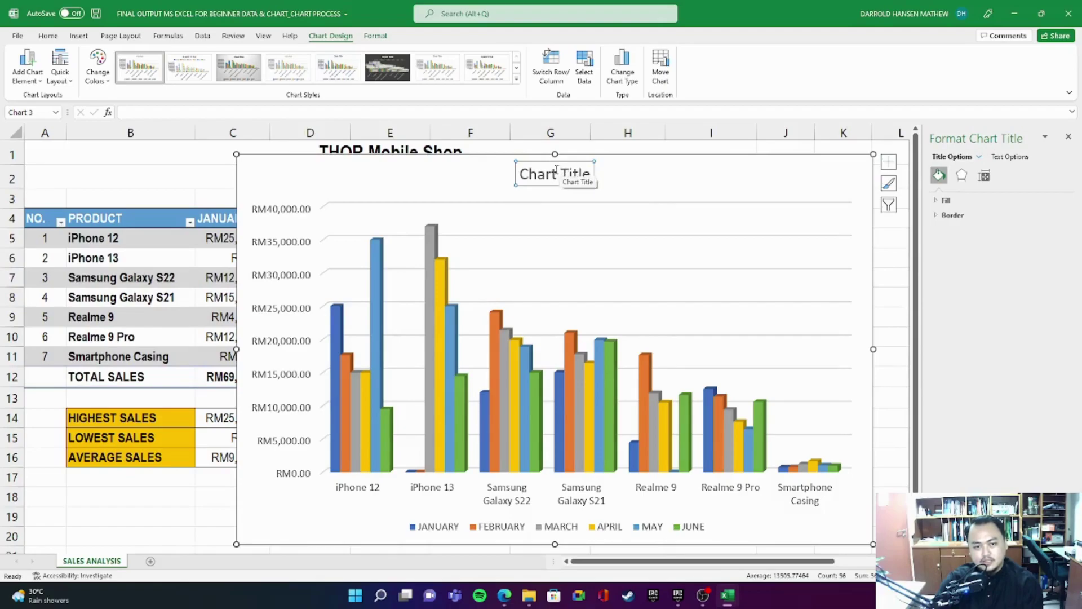
Retitle the chart with "THOR MOBILE SHOP" on the first line and "JAN - JUNE SALES ANALYSIS" on the second
{"action": "double_click", "coordinate": [585, 172]}
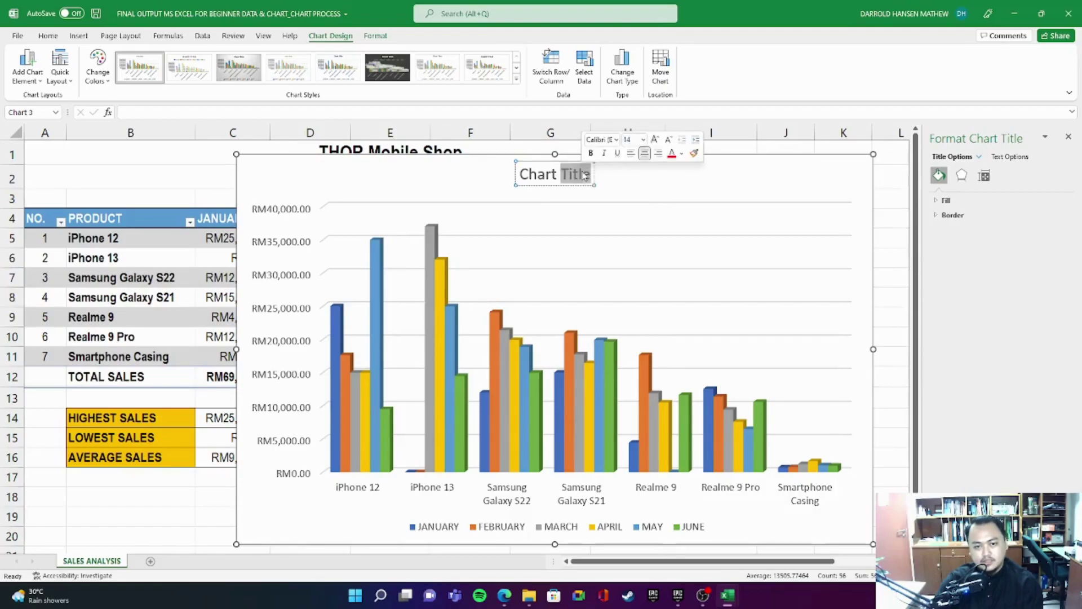
{"action": "left_click_drag", "start_coordinate": [589, 174], "coordinate": [483, 173]}
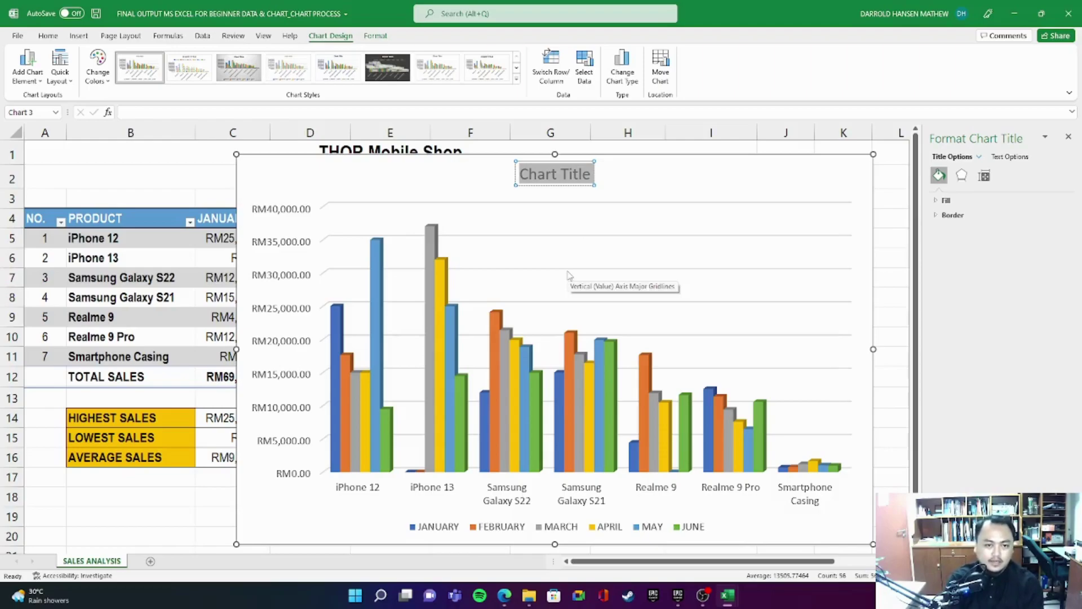
{"action": "key", "text": "BackSpace"}
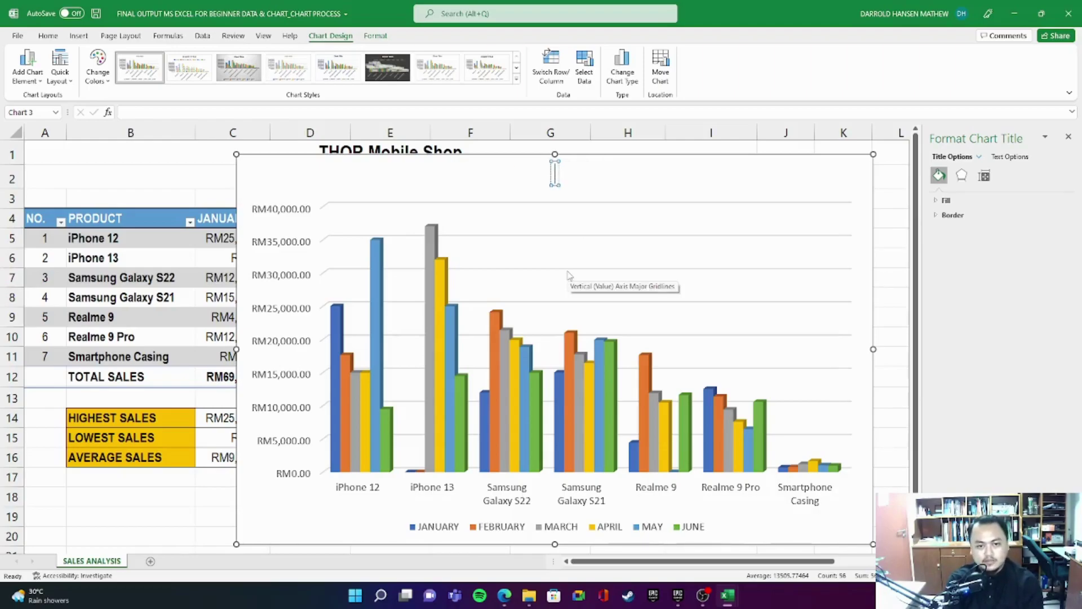
{"action": "type", "text": "TH"}
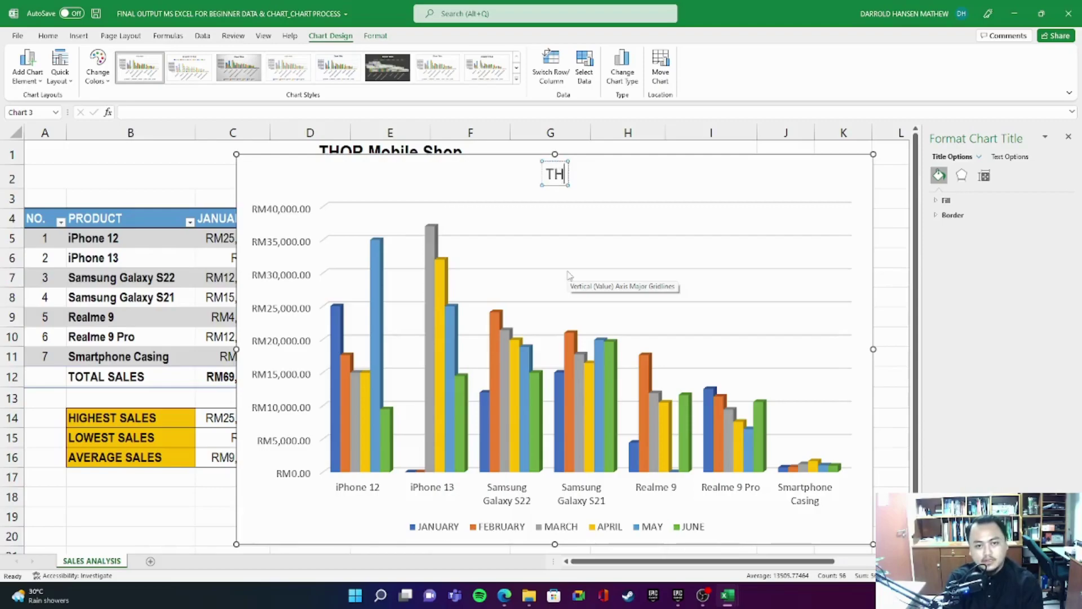
{"action": "type", "text": "OR MOBILE SHOP"}
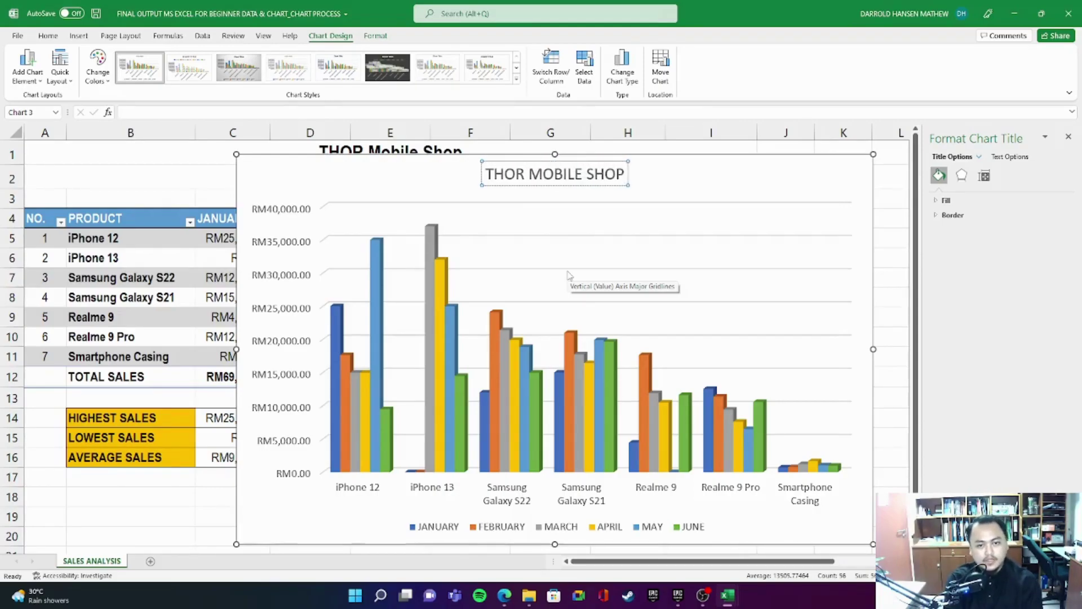
{"action": "key", "text": "Return"}
{"action": "type", "text": "JAN - JUNE"}
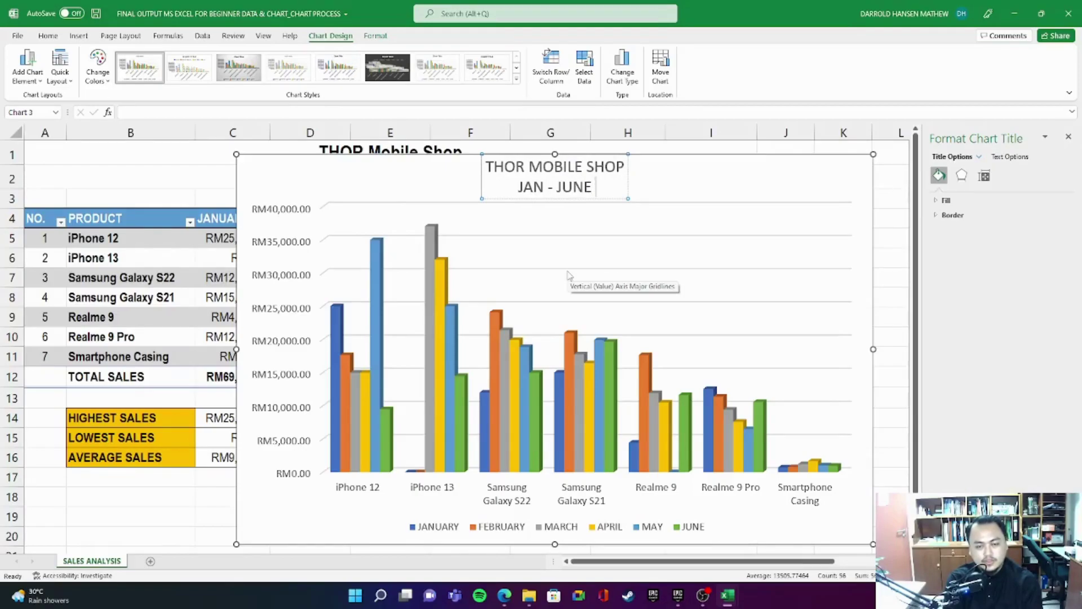
{"action": "type", "text": " SALES ANALYSIS"}
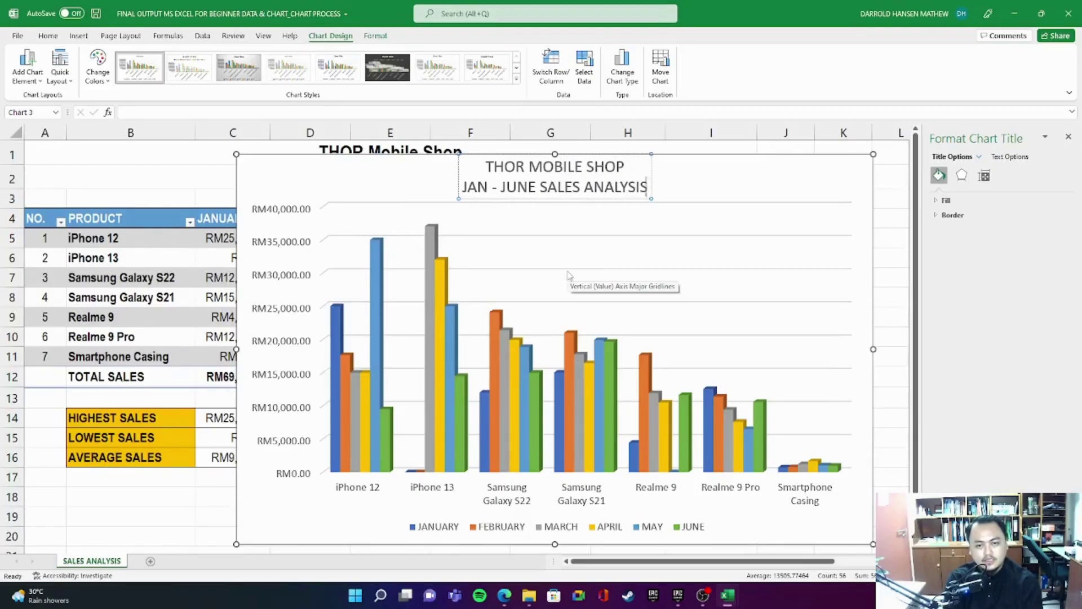
{"action": "left_click", "coordinate": [694, 181]}
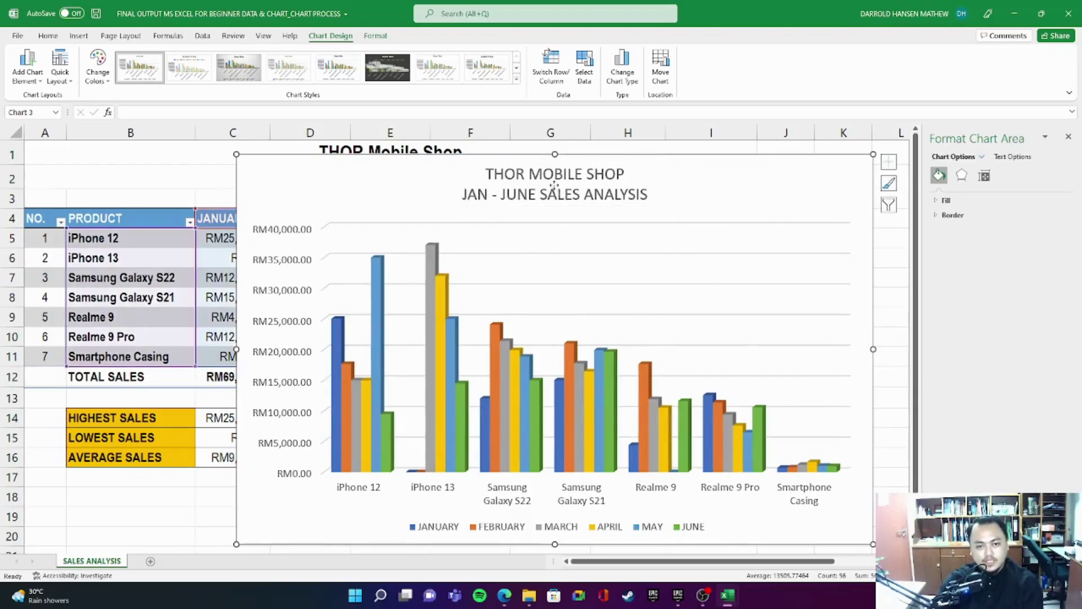
Format the chart title in Arial Black and reduce its font size to 11
{"action": "left_click", "coordinate": [646, 179]}
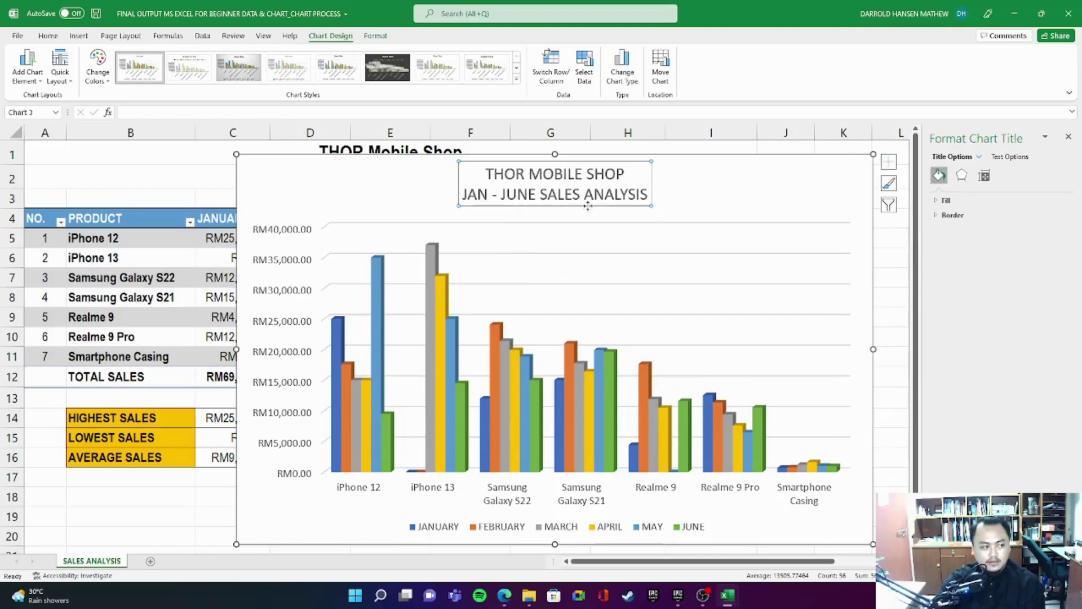
{"action": "left_click", "coordinate": [55, 37]}
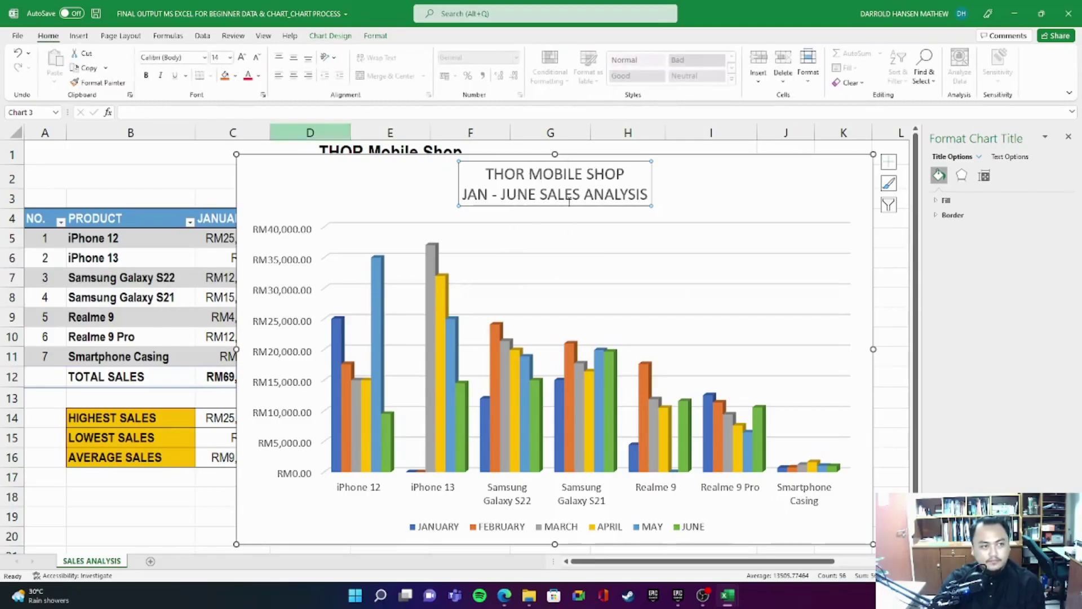
{"action": "left_click", "coordinate": [204, 57]}
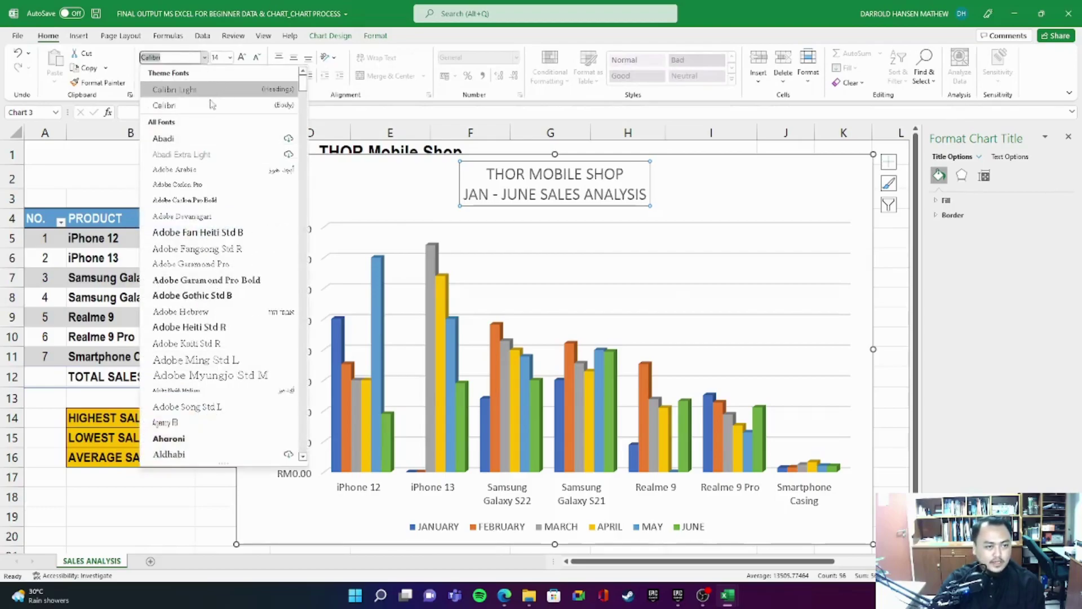
{"action": "scroll", "coordinate": [223, 316], "scroll_direction": "down", "scroll_amount": 6}
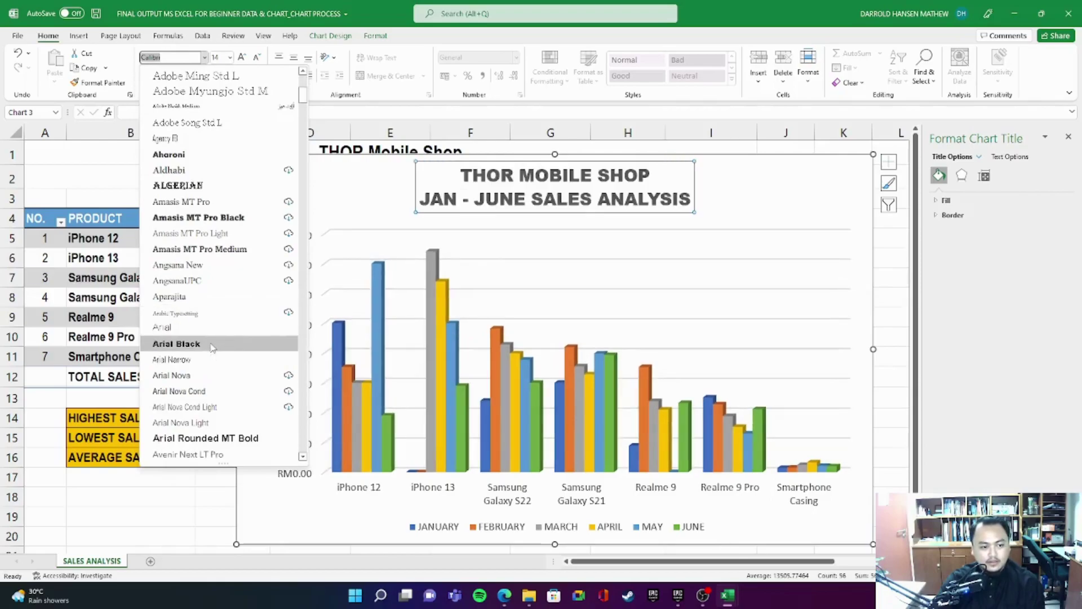
{"action": "left_click", "coordinate": [212, 345]}
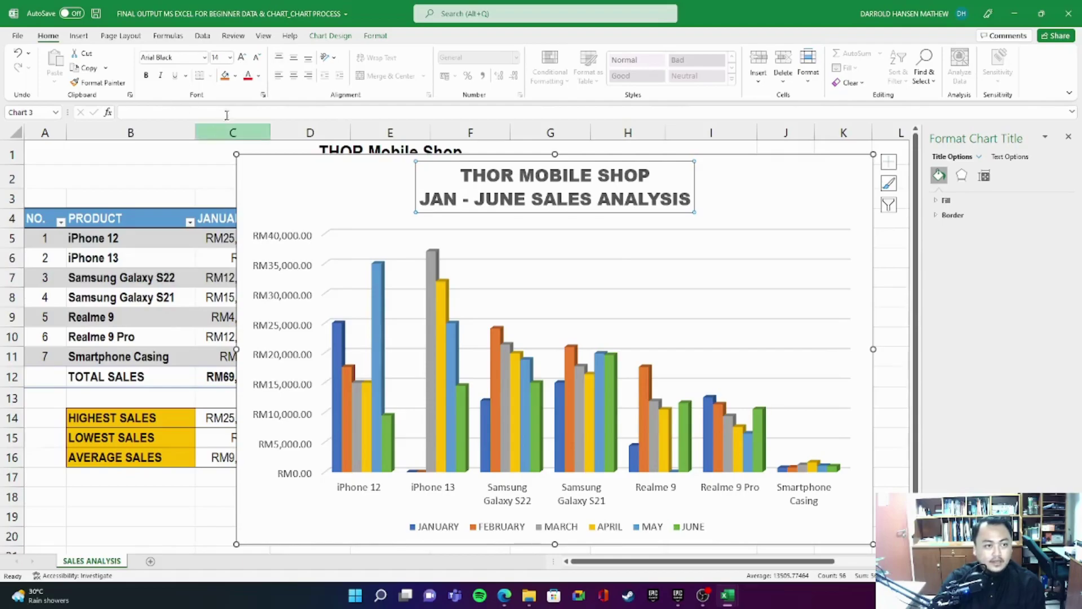
{"action": "left_click", "coordinate": [256, 58]}
{"action": "left_click", "coordinate": [257, 58]}
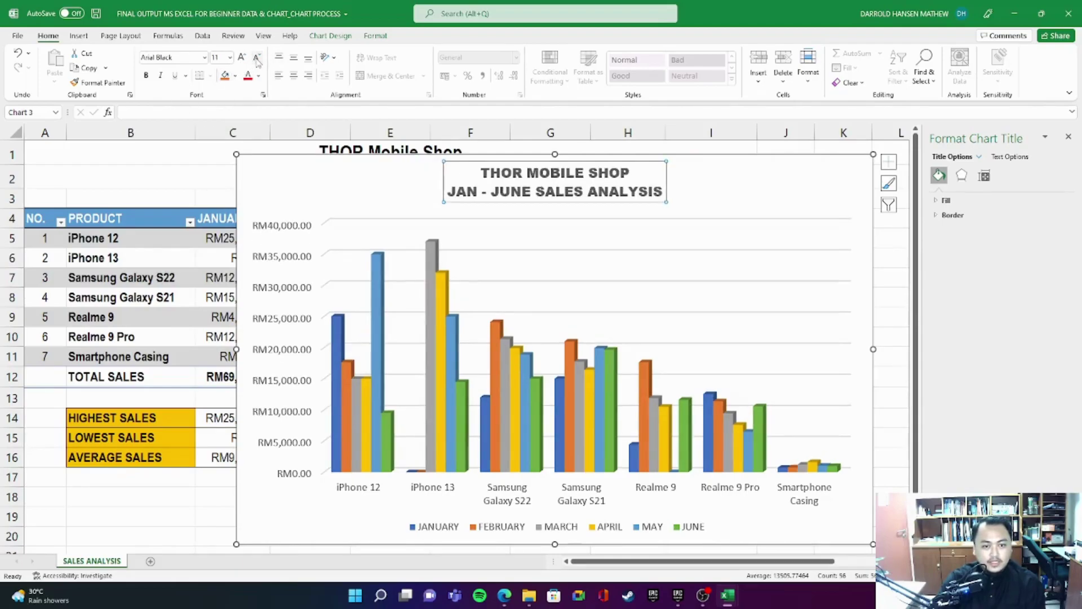
{"action": "left_click", "coordinate": [745, 181]}
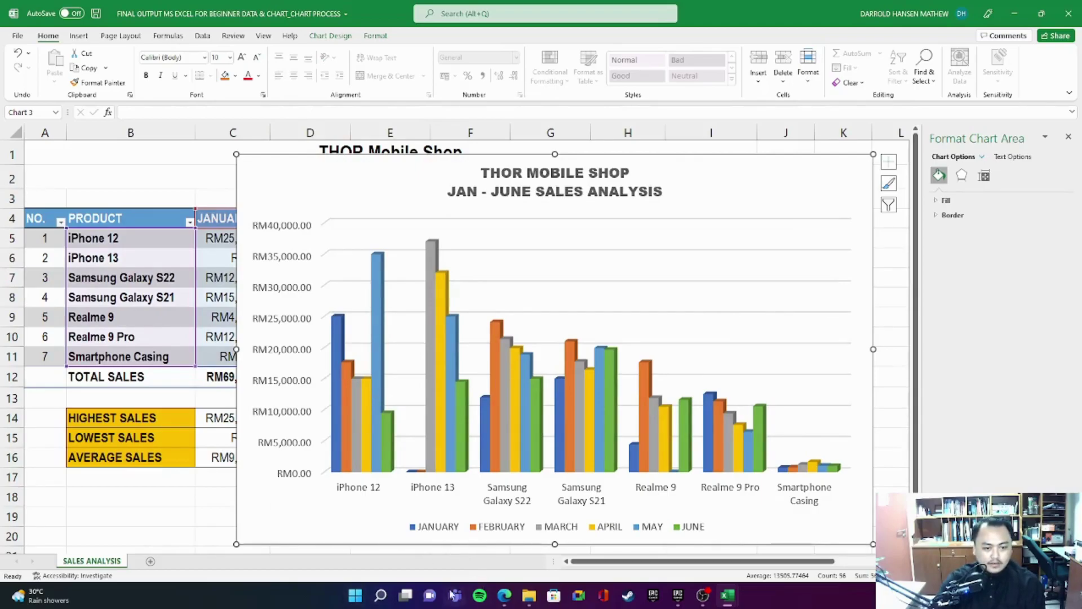
Change the font of the chart's month legend to Arial Narrow
{"action": "left_click", "coordinate": [440, 533]}
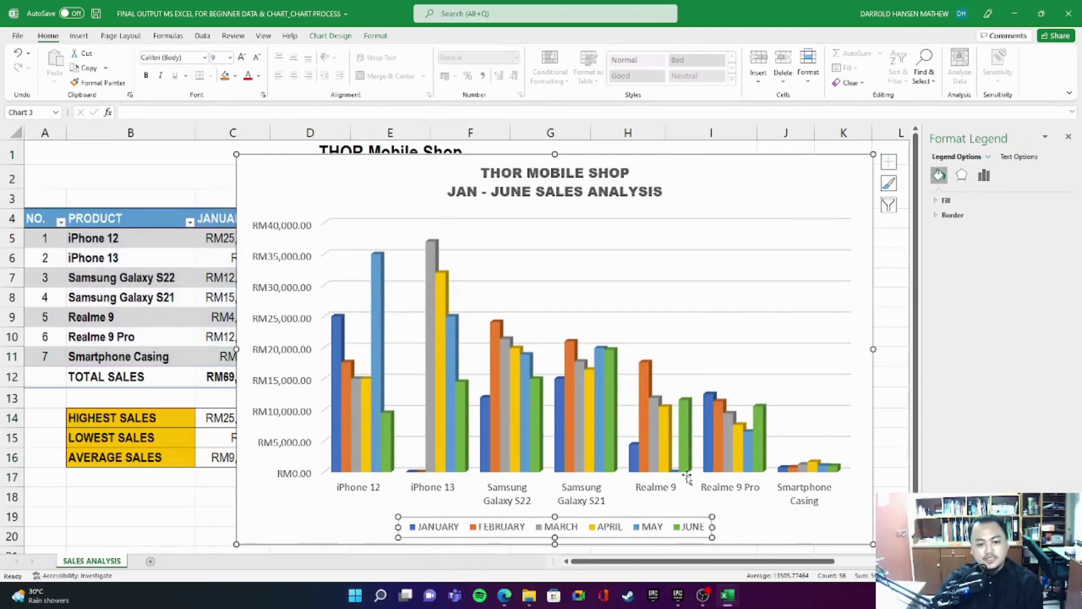
{"action": "left_click", "coordinate": [205, 58]}
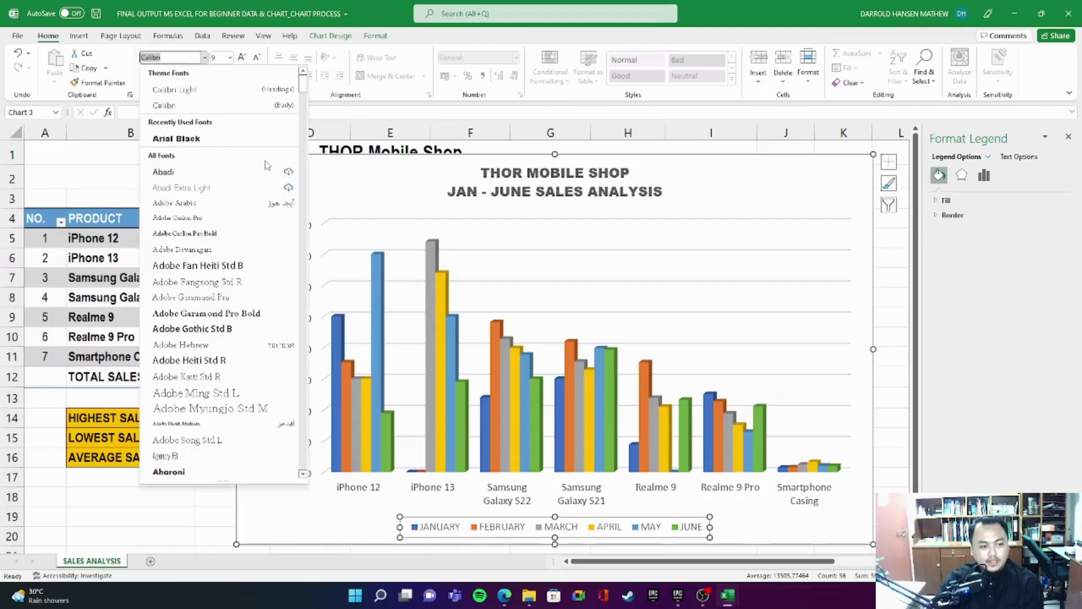
{"action": "scroll", "coordinate": [265, 169], "scroll_direction": "down", "scroll_amount": 3}
{"action": "scroll", "coordinate": [267, 184], "scroll_direction": "down", "scroll_amount": 3}
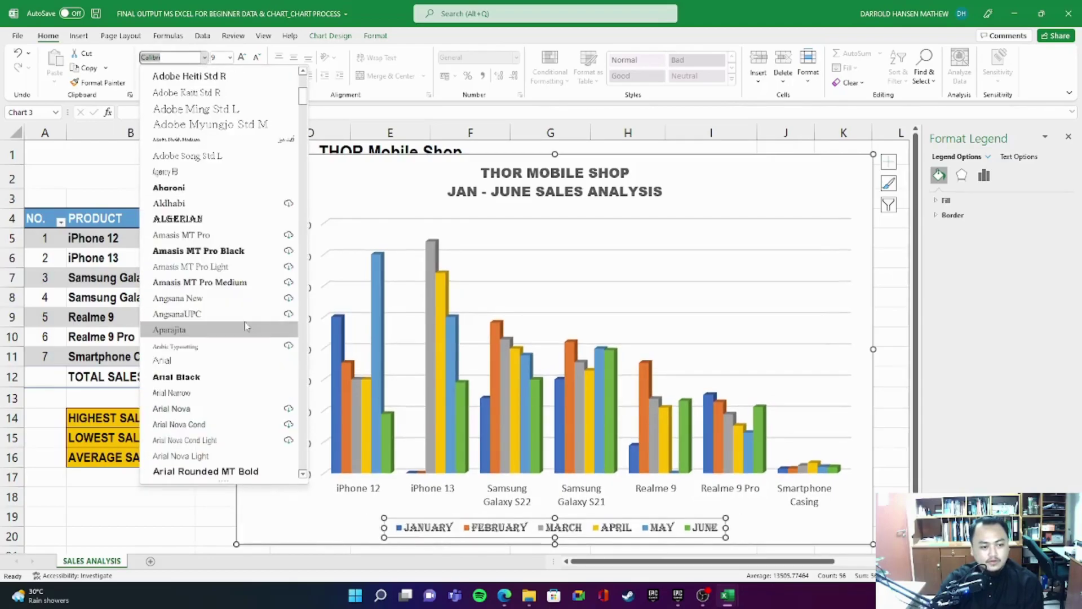
{"action": "left_click", "coordinate": [236, 392]}
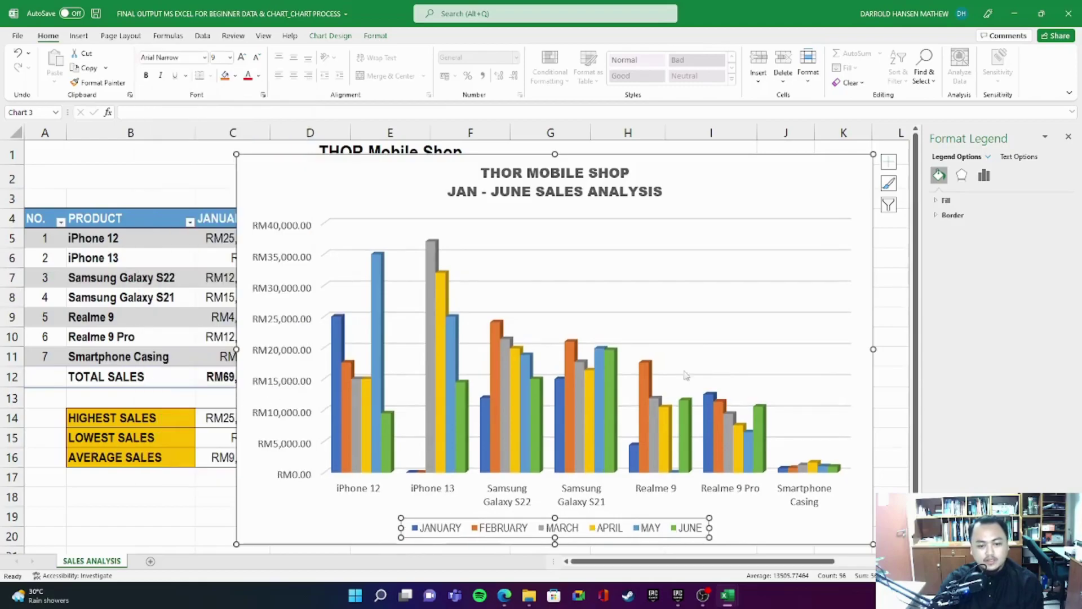
{"action": "left_click", "coordinate": [845, 191]}
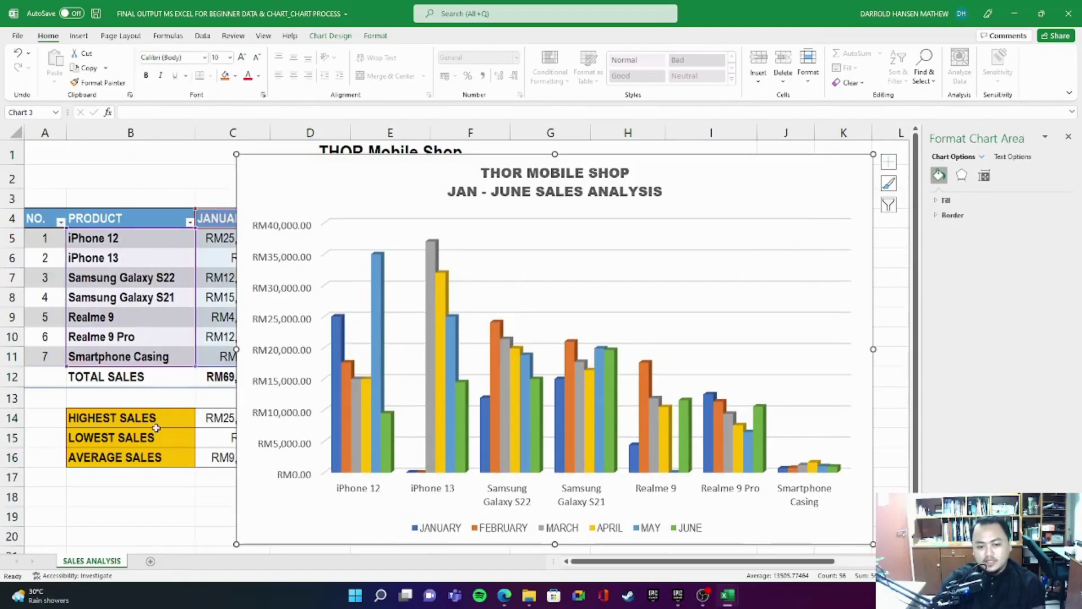
Move the chart to about columns C to K, rows 1 to 20, and leave its overall font as it is
{"action": "left_click_drag", "start_coordinate": [691, 171], "coordinate": [665, 163]}
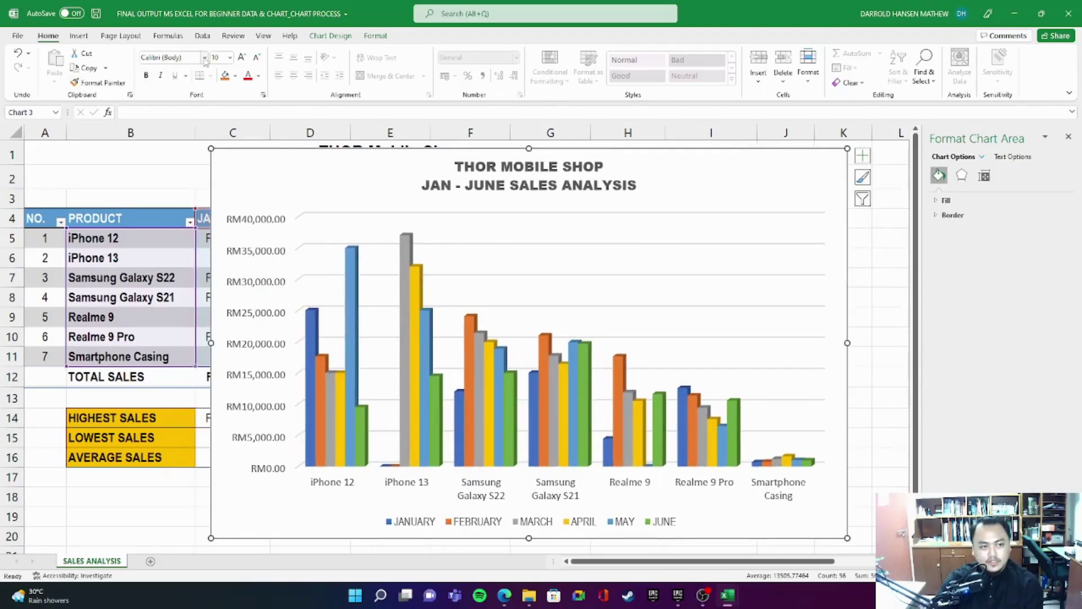
{"action": "left_click", "coordinate": [204, 58]}
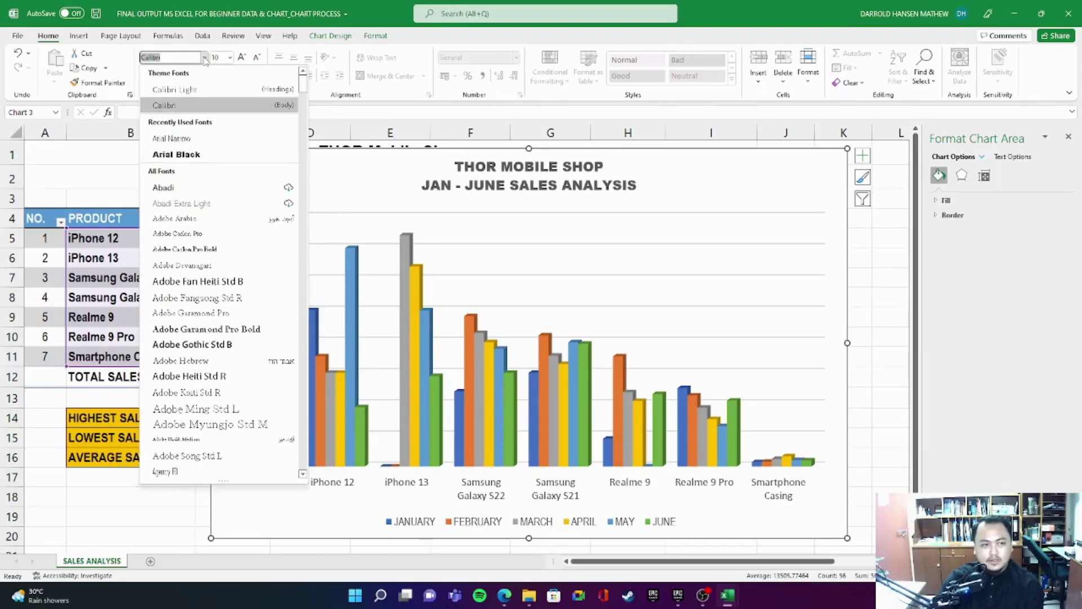
{"action": "left_click", "coordinate": [205, 58]}
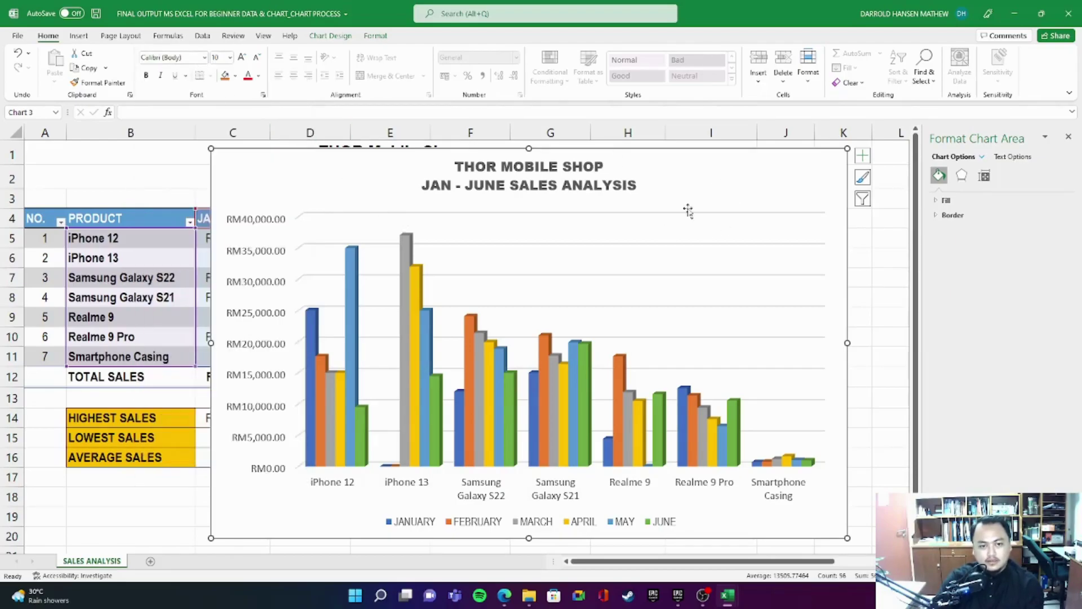
Close the chart formatting pane and reposition the chart to start at about column E, row 4
{"action": "left_click_drag", "start_coordinate": [750, 164], "coordinate": [757, 169]}
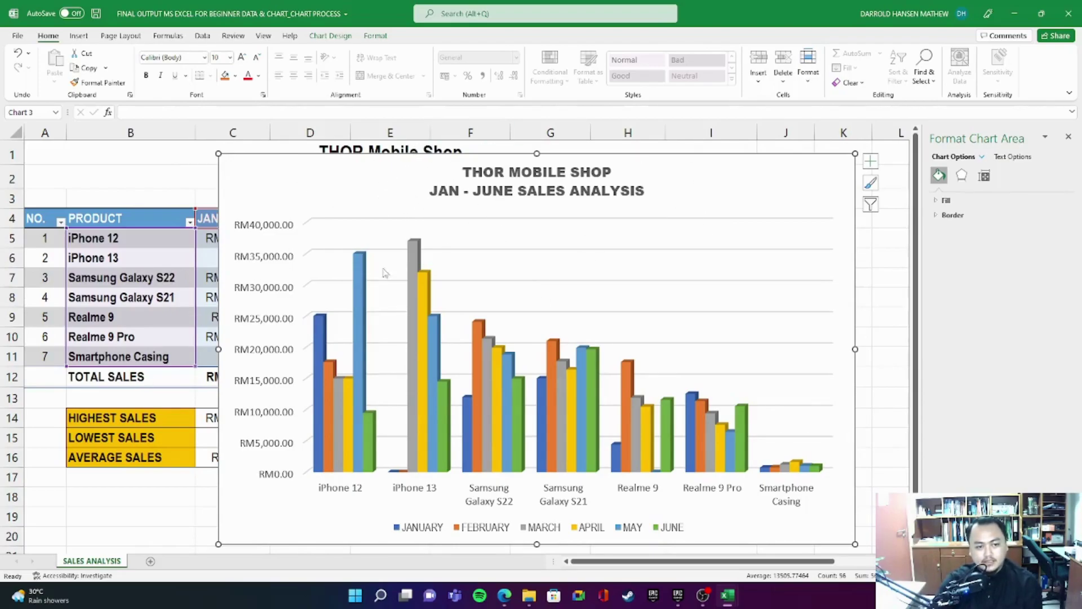
{"action": "left_click_drag", "start_coordinate": [314, 164], "coordinate": [331, 192]}
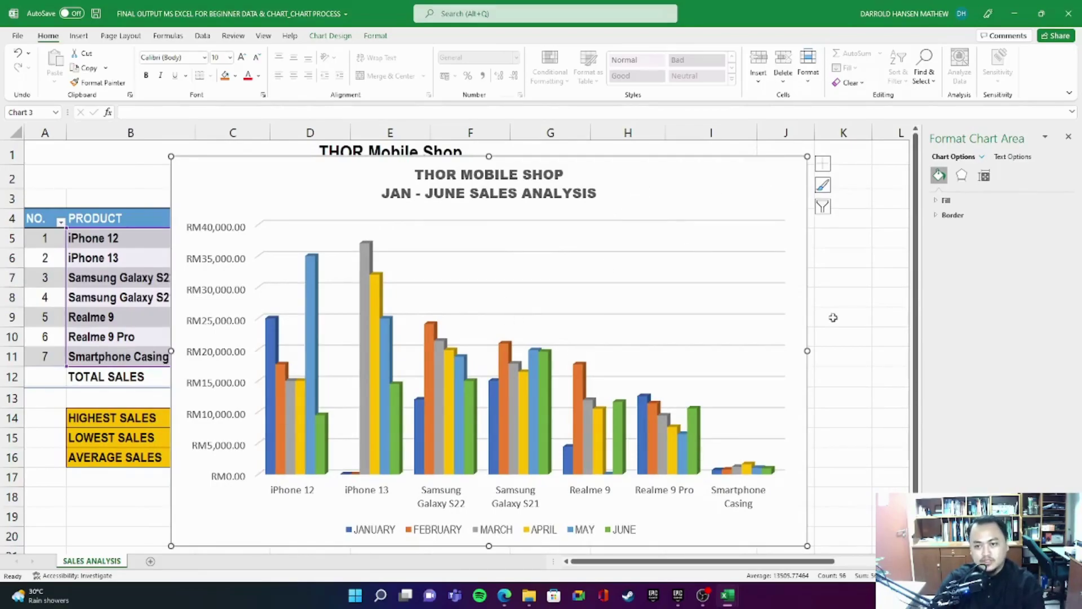
{"action": "left_click", "coordinate": [1069, 137]}
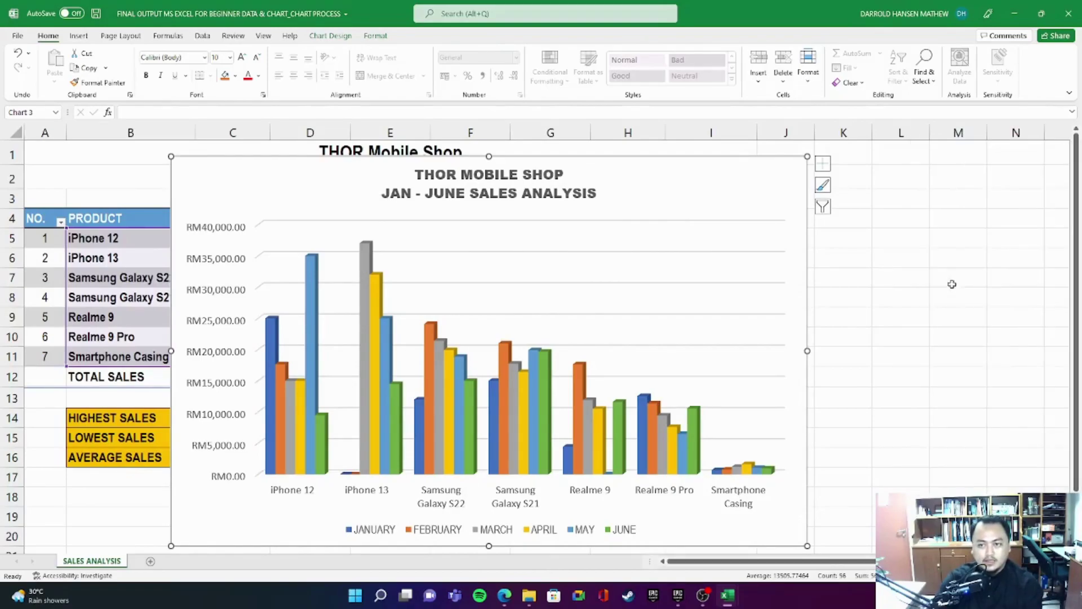
{"action": "left_click_drag", "start_coordinate": [598, 183], "coordinate": [691, 171]}
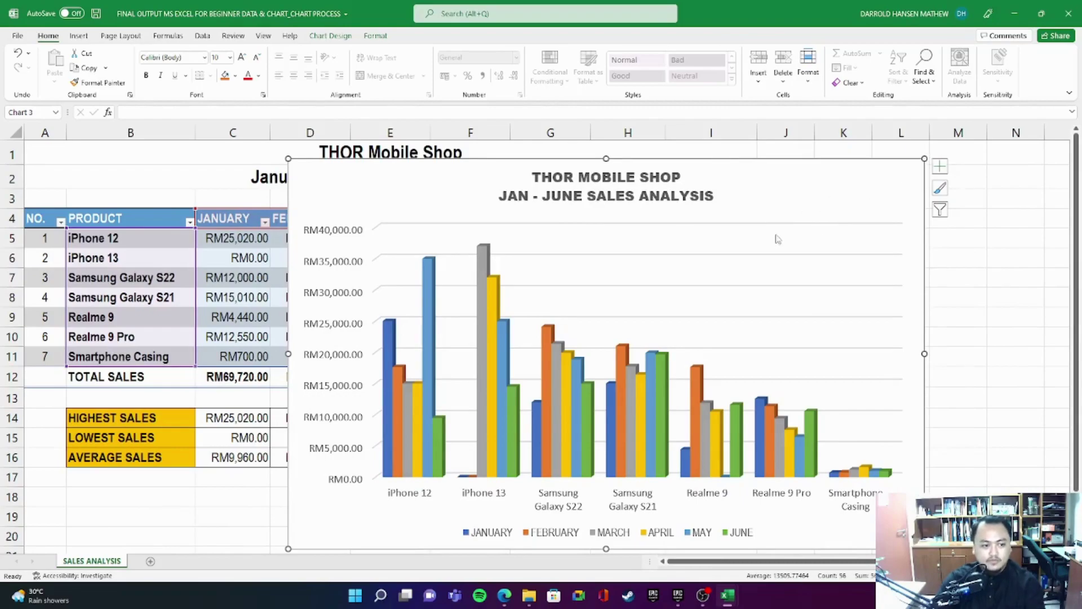
{"action": "left_click_drag", "start_coordinate": [786, 184], "coordinate": [736, 301]}
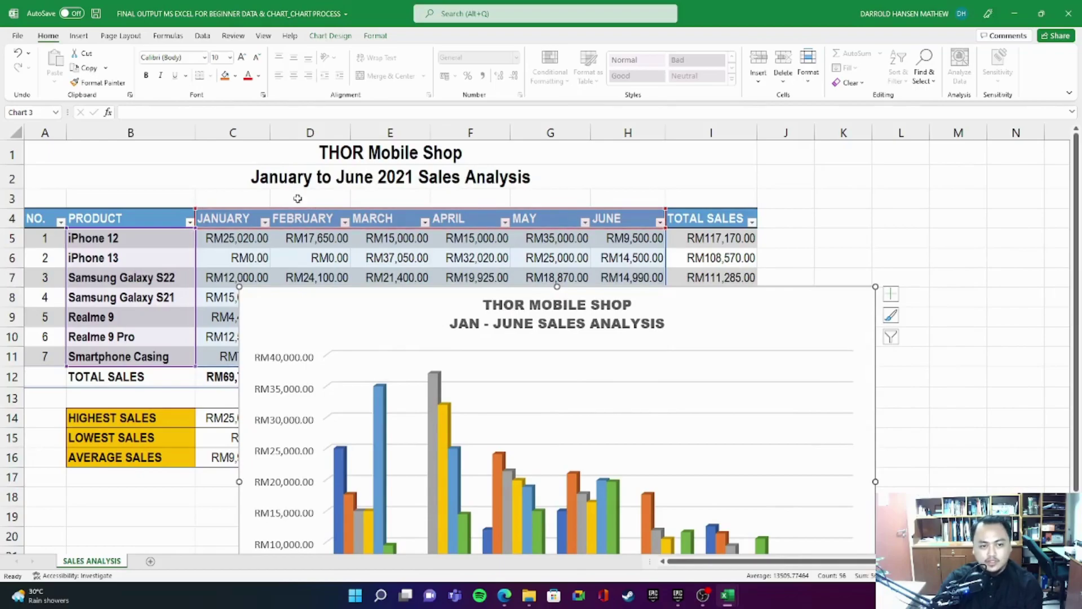
{"action": "left_click_drag", "start_coordinate": [749, 310], "coordinate": [849, 234]}
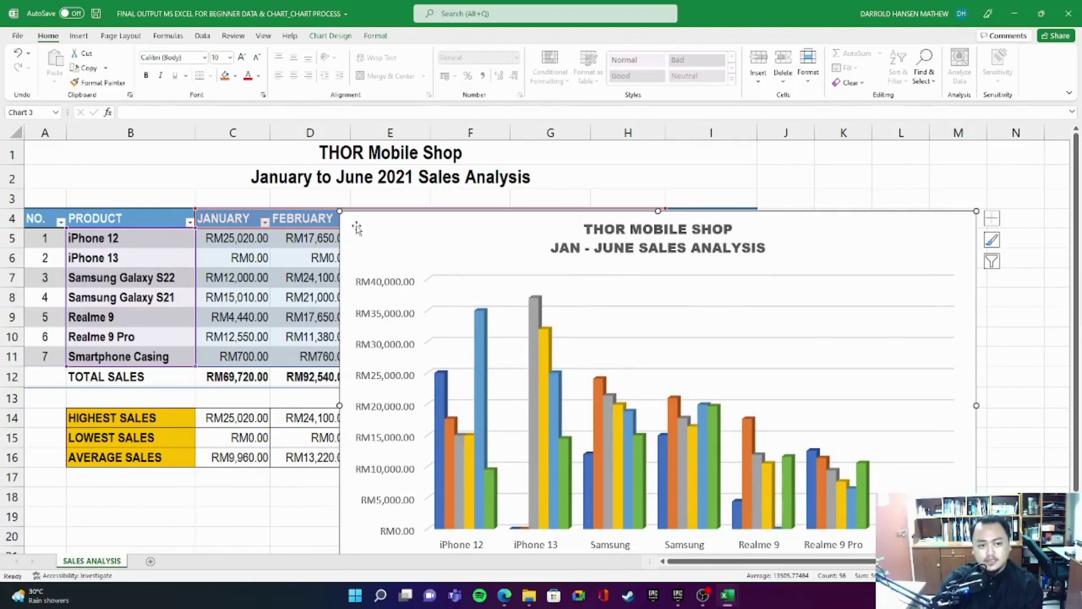
Resize the chart and place it below the sales summary, across about columns B to H and rows 18 to 34
{"action": "left_click_drag", "start_coordinate": [339, 210], "coordinate": [483, 312]}
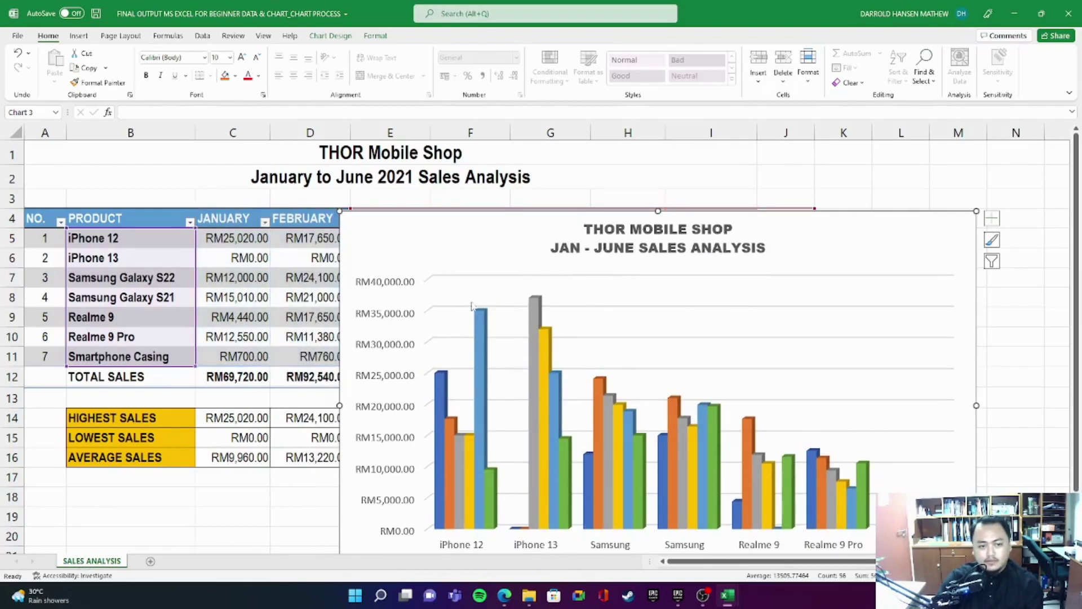
{"action": "key", "text": "ctrl+z"}
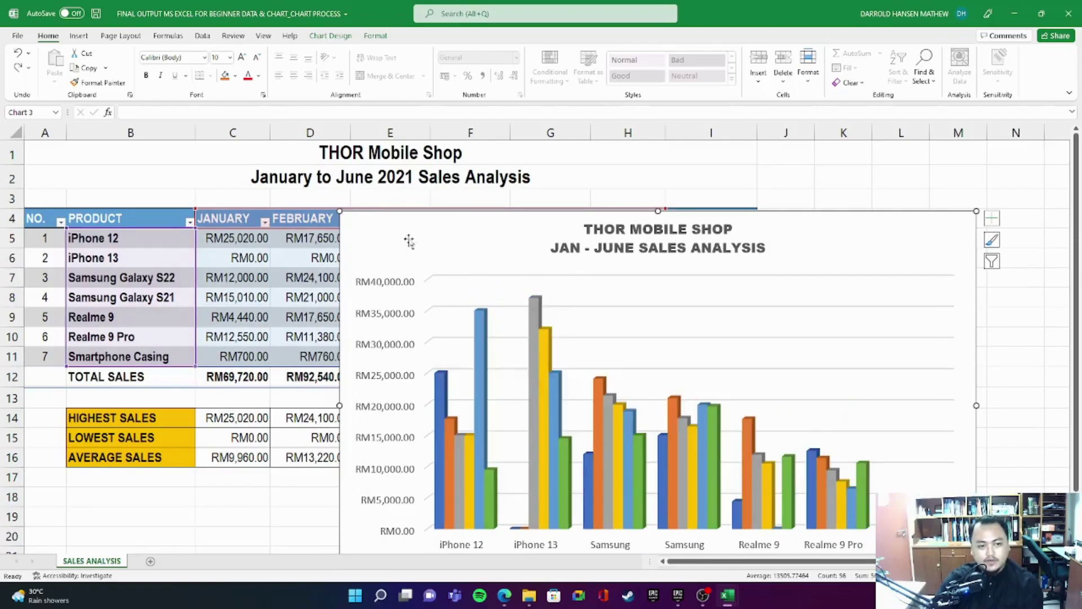
{"action": "left_click_drag", "start_coordinate": [339, 211], "coordinate": [591, 374]}
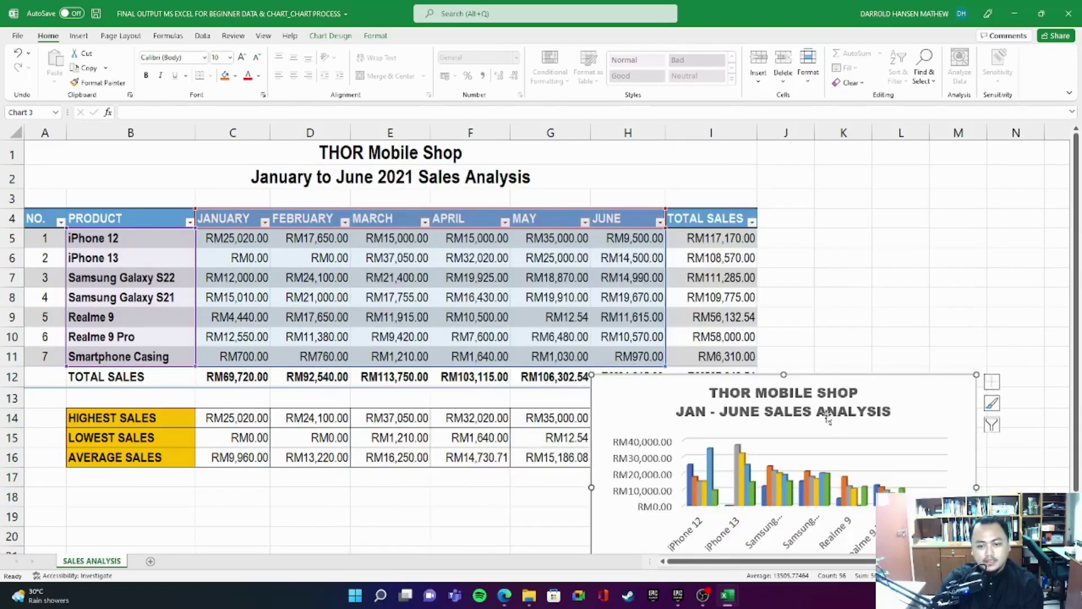
{"action": "scroll", "coordinate": [837, 420], "scroll_direction": "down", "scroll_amount": 2}
{"action": "left_click_drag", "start_coordinate": [627, 260], "coordinate": [100, 368]}
{"action": "scroll", "coordinate": [463, 383], "scroll_direction": "down", "scroll_amount": 2}
{"action": "left_click_drag", "start_coordinate": [448, 461], "coordinate": [661, 521]}
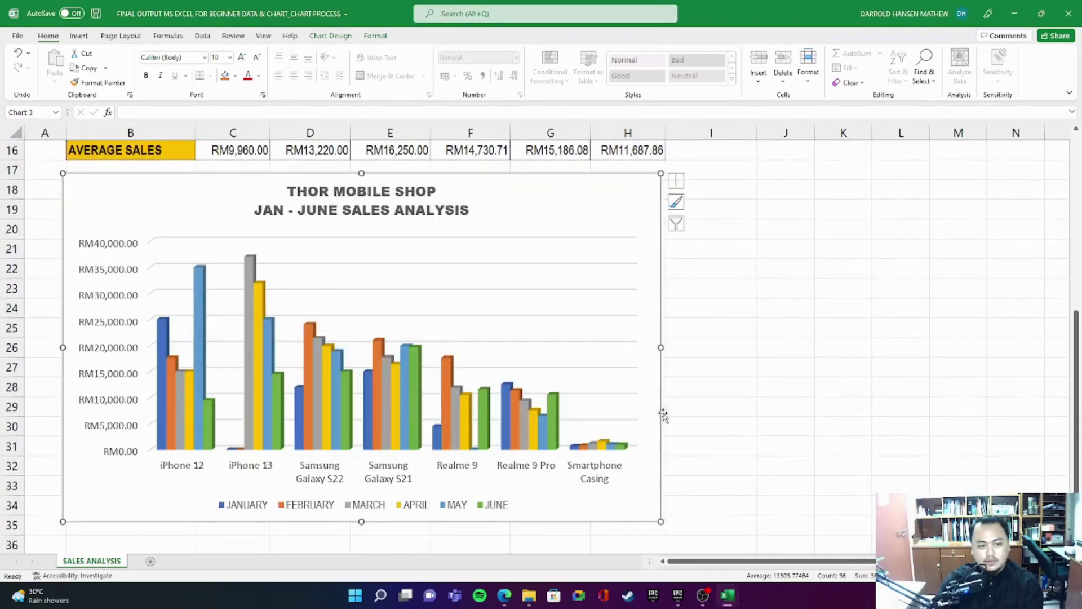
{"action": "left_click", "coordinate": [734, 267]}
{"action": "scroll", "coordinate": [792, 376], "scroll_direction": "up", "scroll_amount": 3}
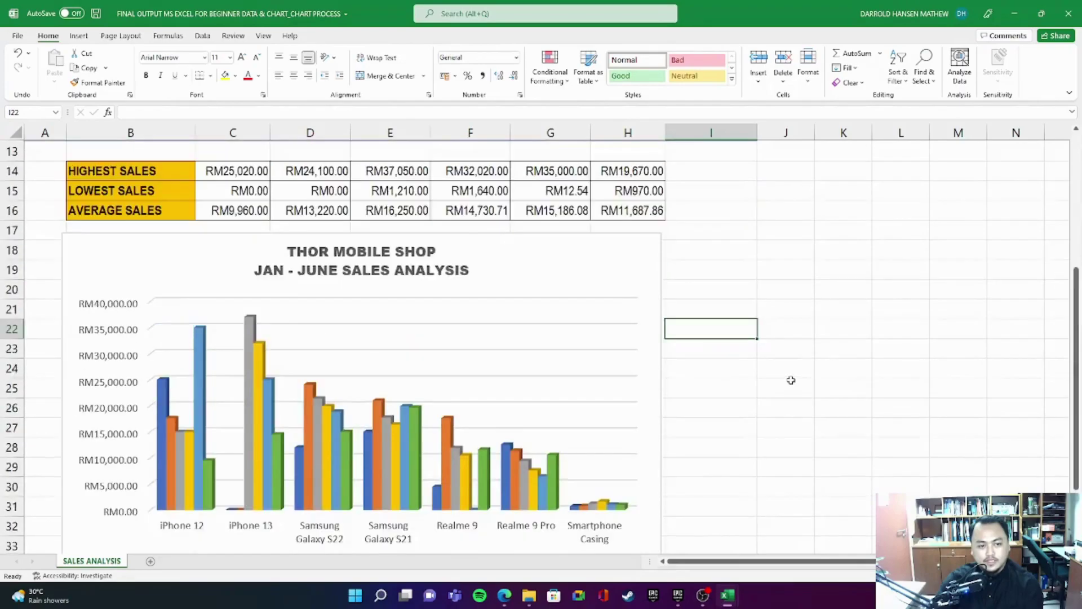
{"action": "scroll", "coordinate": [790, 374], "scroll_direction": "up", "scroll_amount": 1}
{"action": "scroll", "coordinate": [790, 374], "scroll_direction": "down", "scroll_amount": 2}
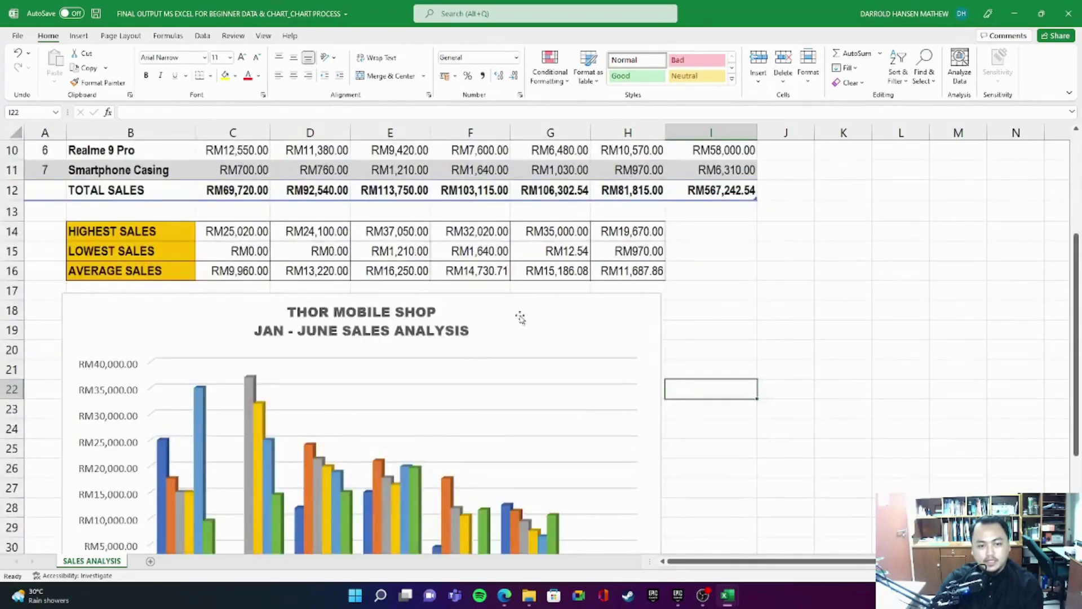
Move the chart up and enlarge it to cover about columns C to J, rows 11 to 29
{"action": "left_click", "coordinate": [660, 332]}
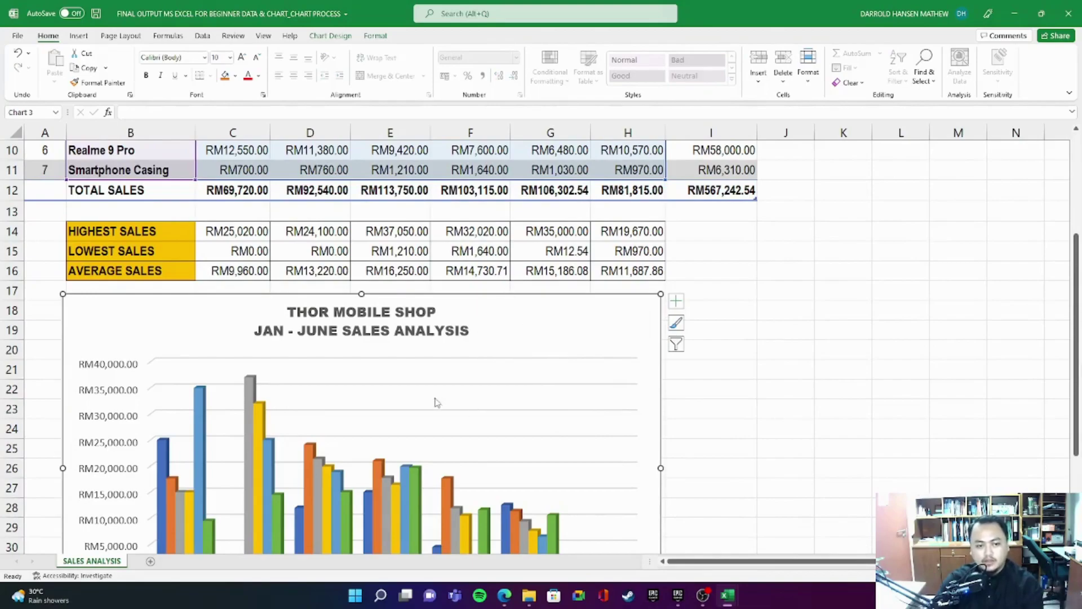
{"action": "left_click", "coordinate": [456, 307]}
{"action": "left_click_drag", "start_coordinate": [387, 319], "coordinate": [363, 317]}
{"action": "left_click_drag", "start_coordinate": [541, 332], "coordinate": [655, 202]}
{"action": "left_click_drag", "start_coordinate": [777, 513], "coordinate": [823, 537]}
{"action": "scroll", "coordinate": [768, 268], "scroll_direction": "up", "scroll_amount": 3}
{"action": "scroll", "coordinate": [746, 154], "scroll_direction": "down", "scroll_amount": 3}
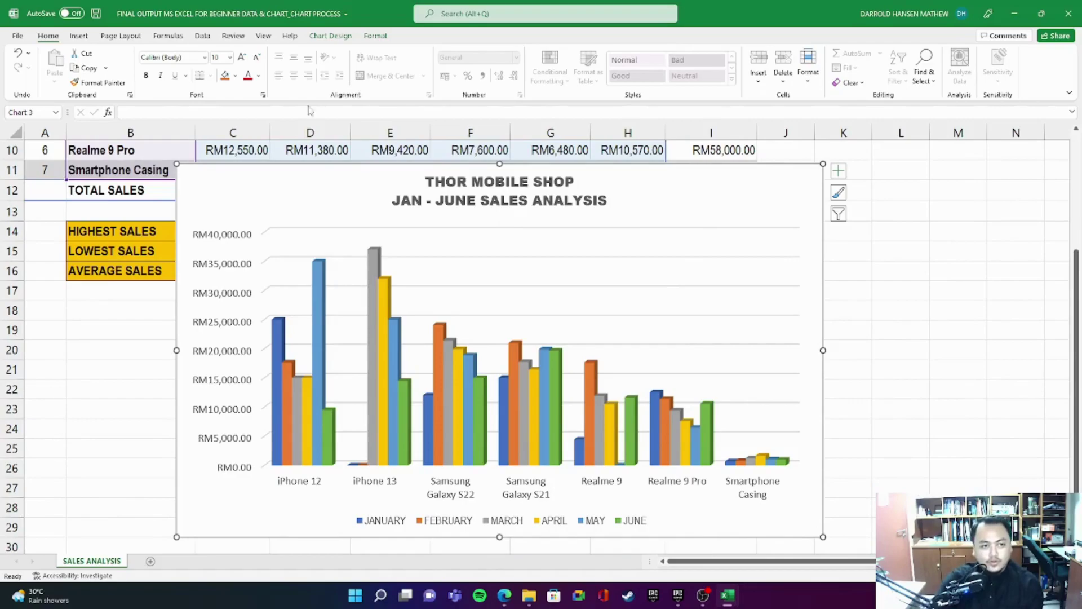
Move the chart to a new sheet of its own named CHART
{"action": "left_click", "coordinate": [332, 38]}
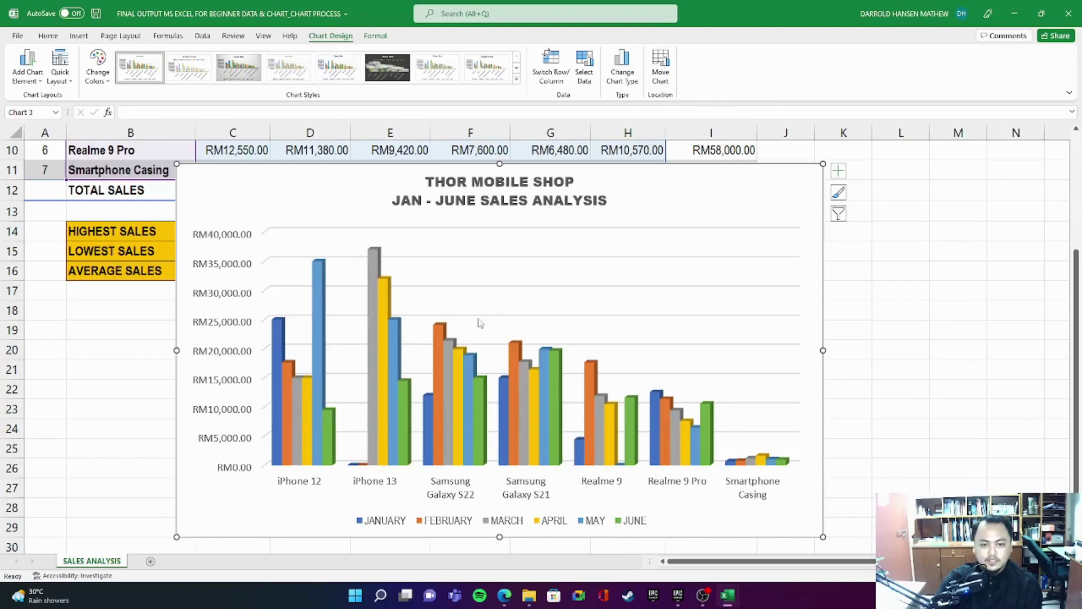
{"action": "left_click", "coordinate": [661, 66]}
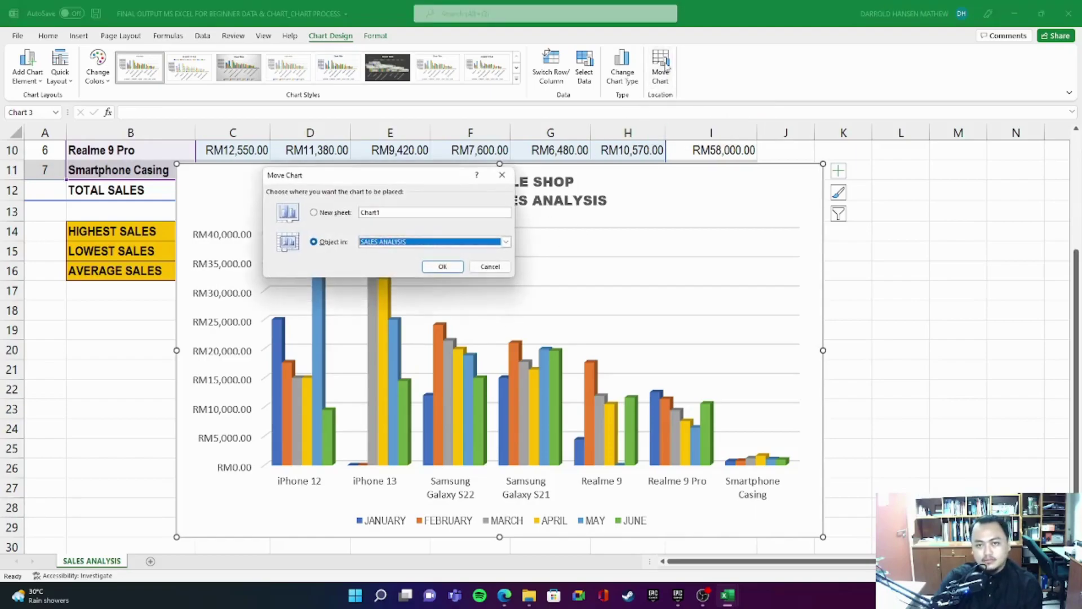
{"action": "left_click_drag", "start_coordinate": [406, 179], "coordinate": [799, 139]}
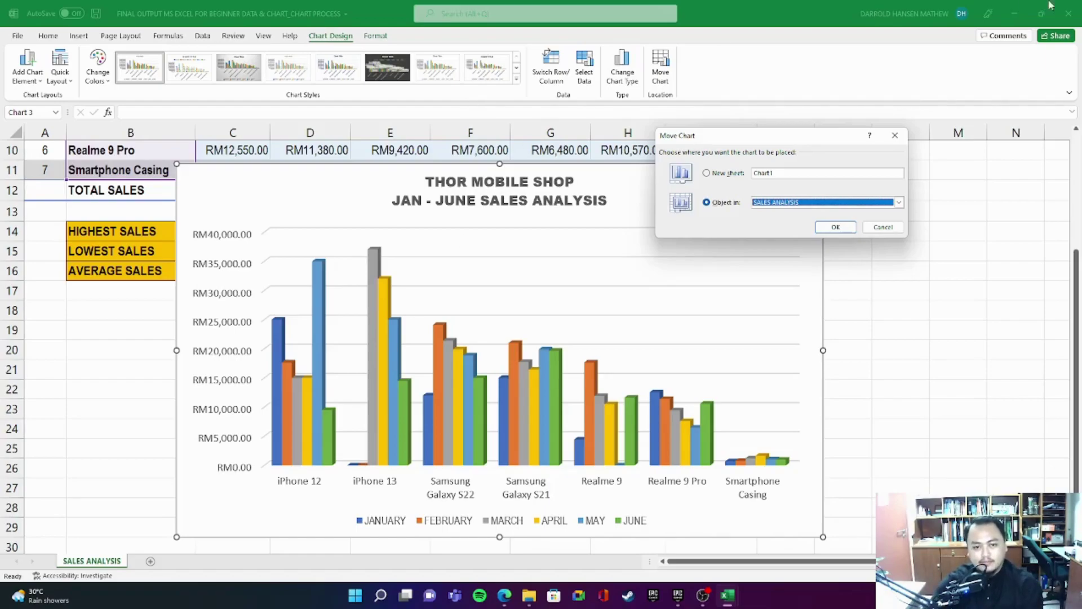
{"action": "left_click_drag", "start_coordinate": [774, 138], "coordinate": [626, 183]}
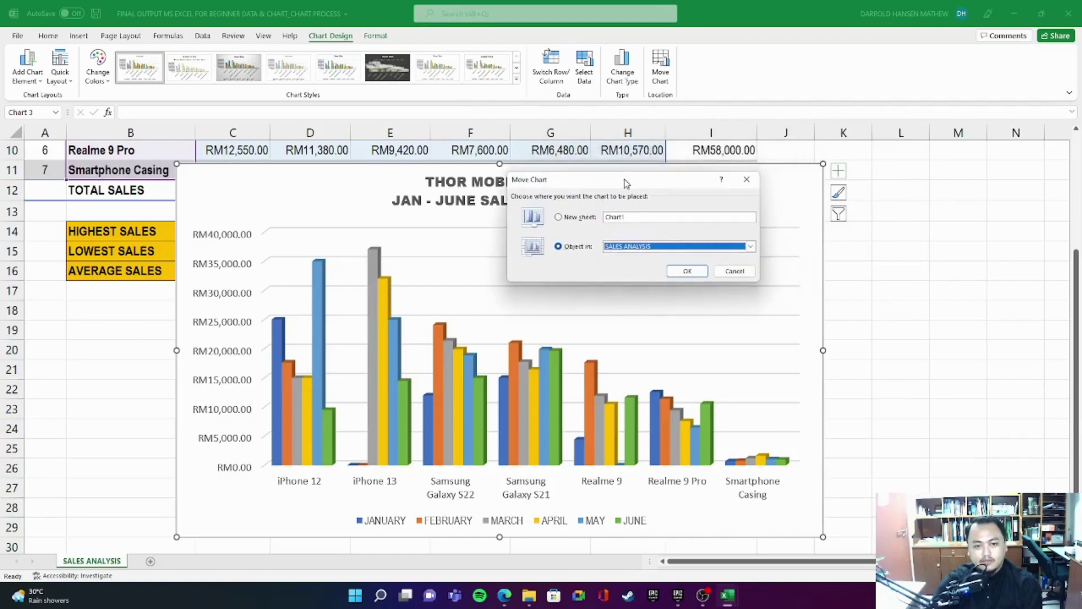
{"action": "left_click", "coordinate": [559, 218]}
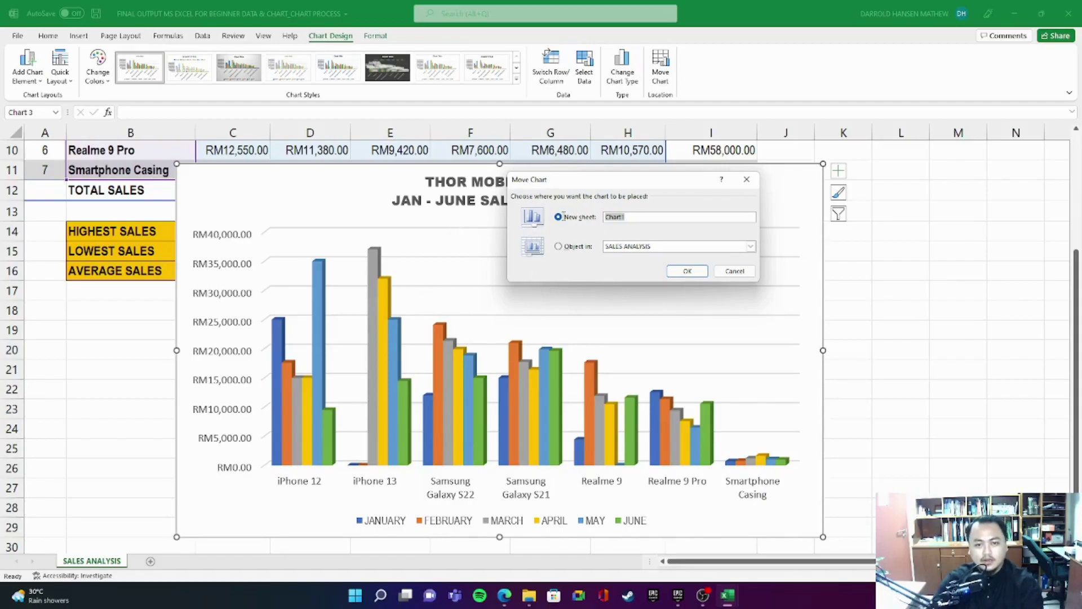
{"action": "left_click_drag", "start_coordinate": [610, 181], "coordinate": [652, 184]}
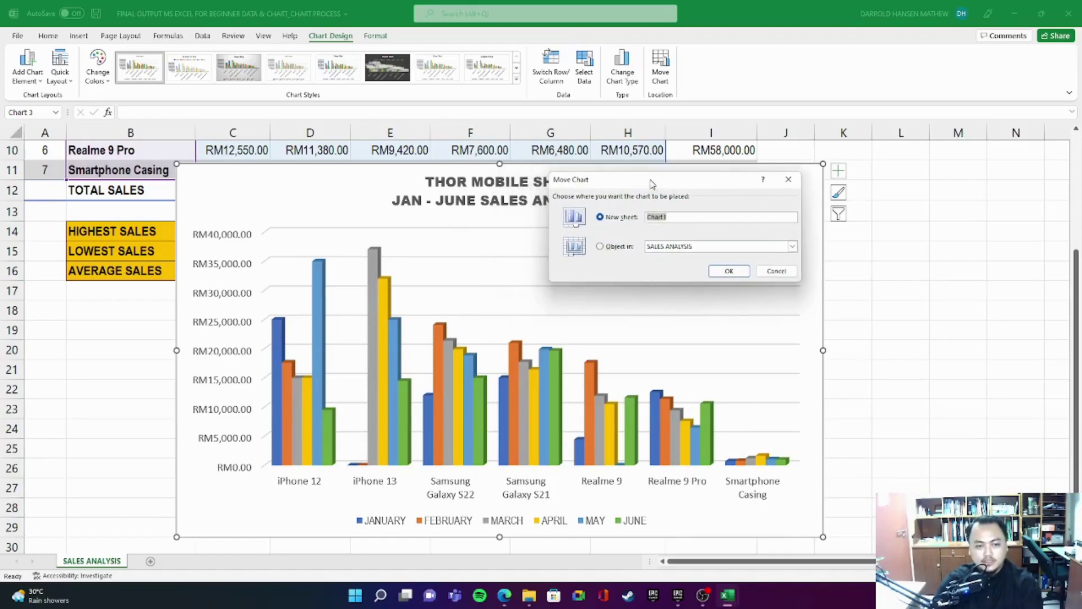
{"action": "type", "text": "ch"}
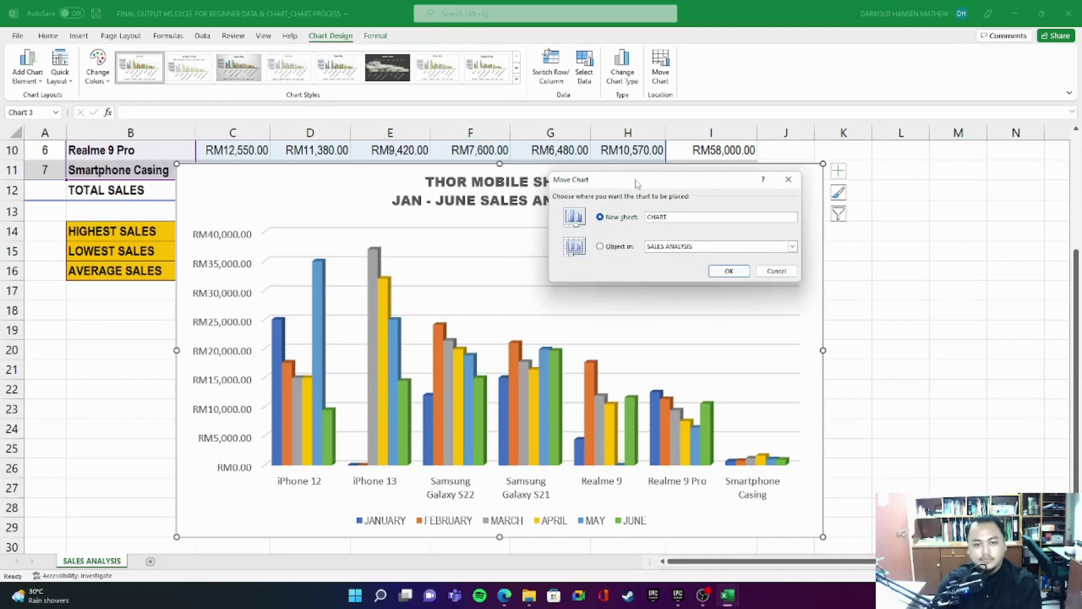
{"action": "left_click_drag", "start_coordinate": [637, 183], "coordinate": [558, 206]}
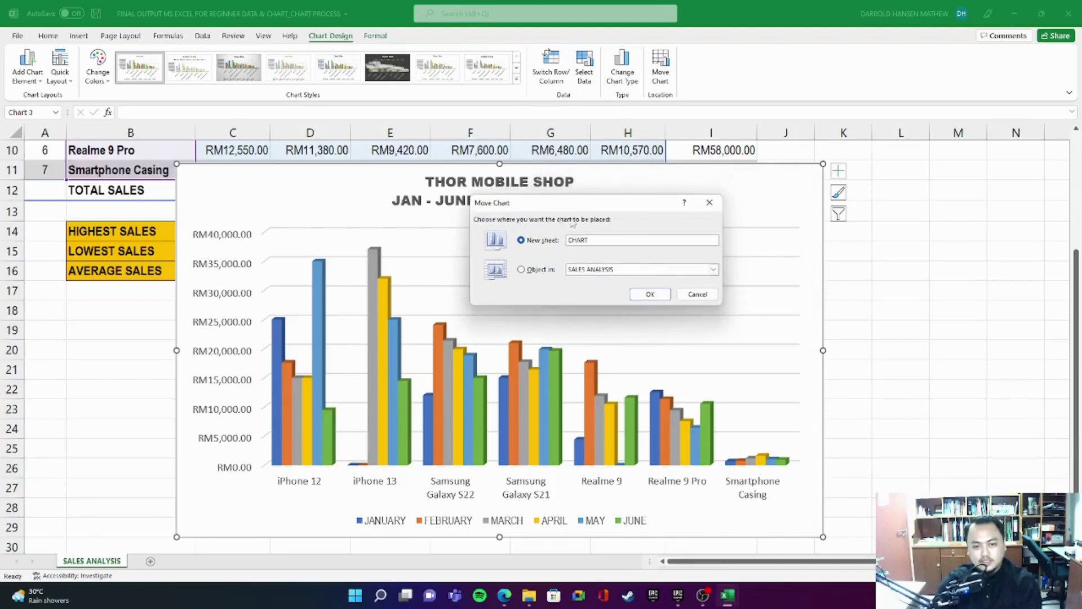
{"action": "left_click", "coordinate": [649, 293]}
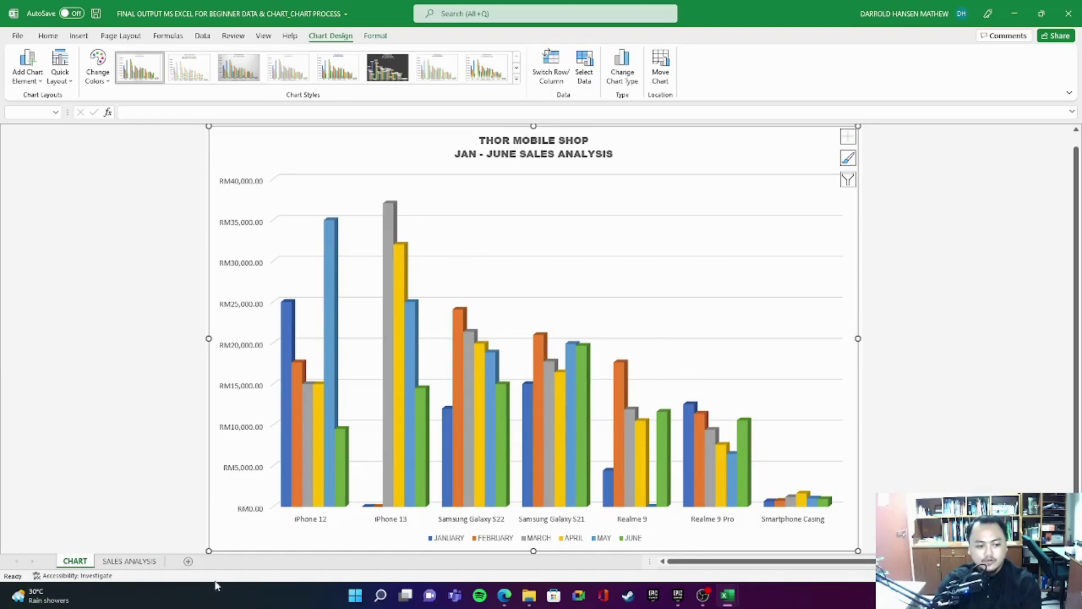
Compare the sales table on the SALES ANALYSIS sheet with the chart on the CHART sheet
{"action": "left_click", "coordinate": [129, 561]}
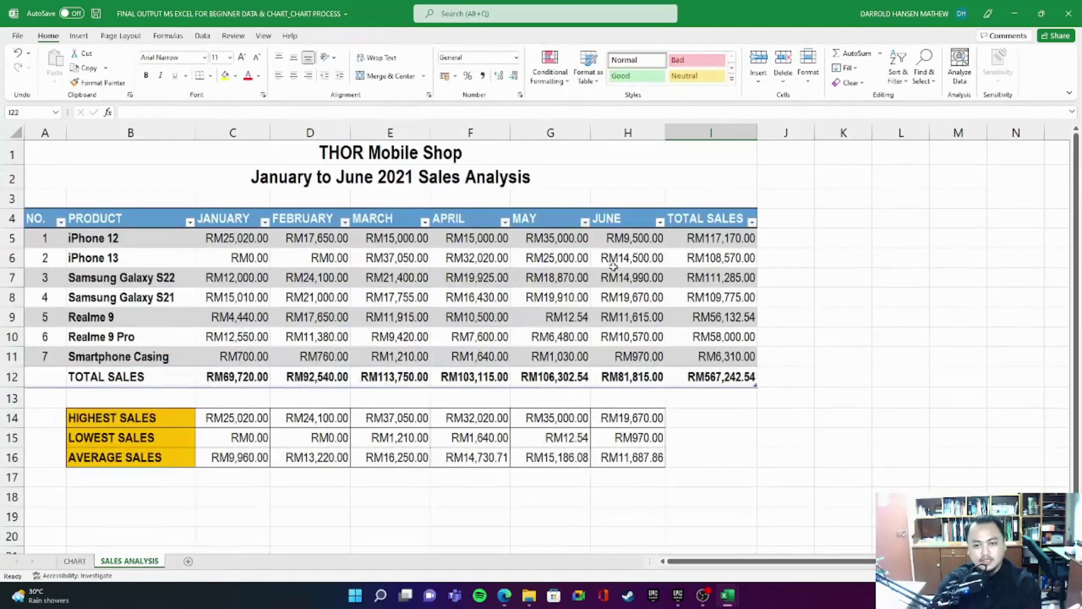
{"action": "left_click", "coordinate": [936, 276]}
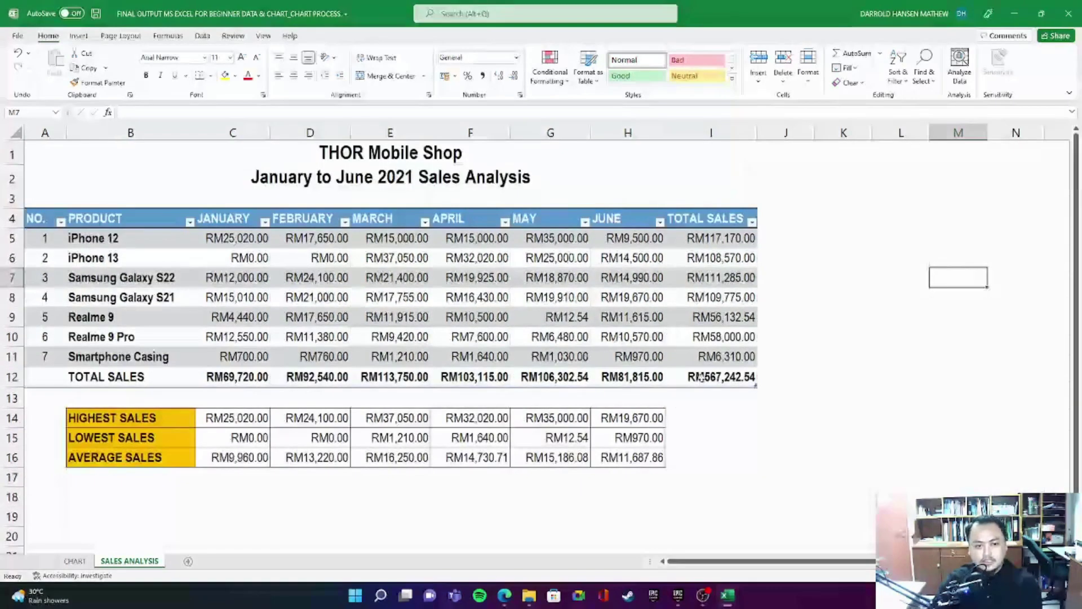
{"action": "left_click", "coordinate": [74, 561]}
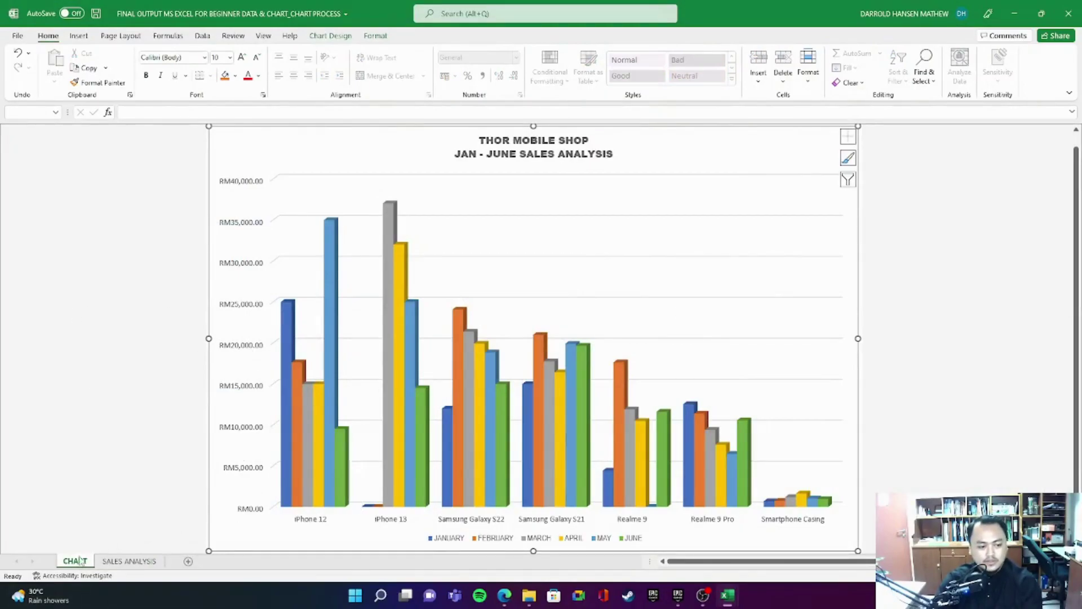
{"action": "left_click", "coordinate": [129, 561]}
{"action": "left_click", "coordinate": [75, 561]}
{"action": "left_click", "coordinate": [127, 561]}
{"action": "left_click", "coordinate": [87, 561]}
{"action": "left_click", "coordinate": [129, 561]}
{"action": "left_click", "coordinate": [76, 561]}
{"action": "left_click", "coordinate": [127, 561]}
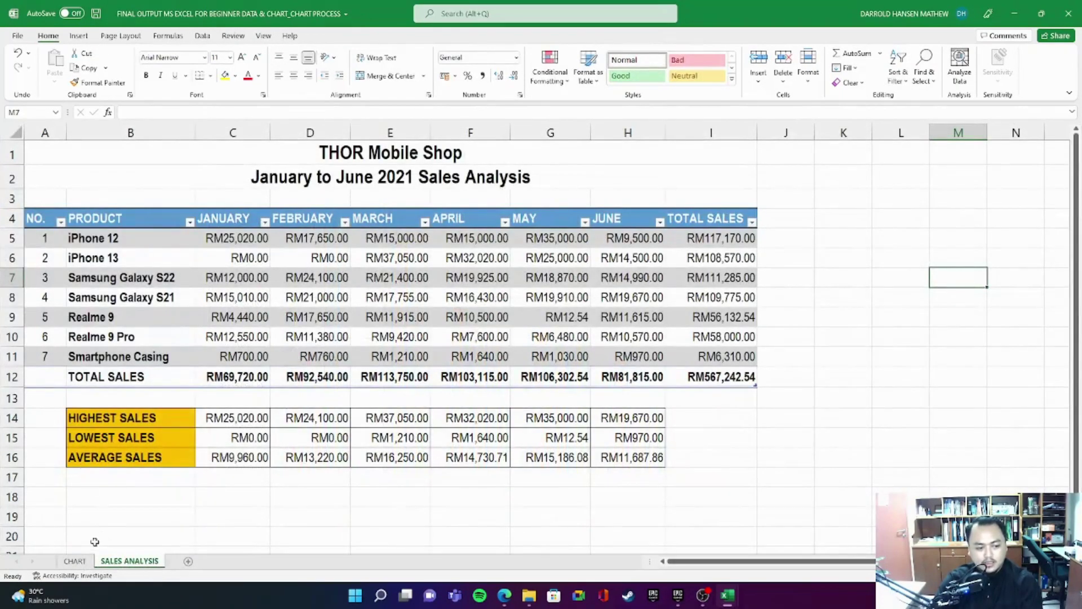
{"action": "left_click", "coordinate": [84, 564]}
{"action": "left_click", "coordinate": [125, 563]}
{"action": "left_click", "coordinate": [83, 562]}
{"action": "left_click", "coordinate": [124, 562]}
{"action": "left_click", "coordinate": [79, 562]}
{"action": "left_click", "coordinate": [123, 563]}
{"action": "left_click", "coordinate": [89, 563]}
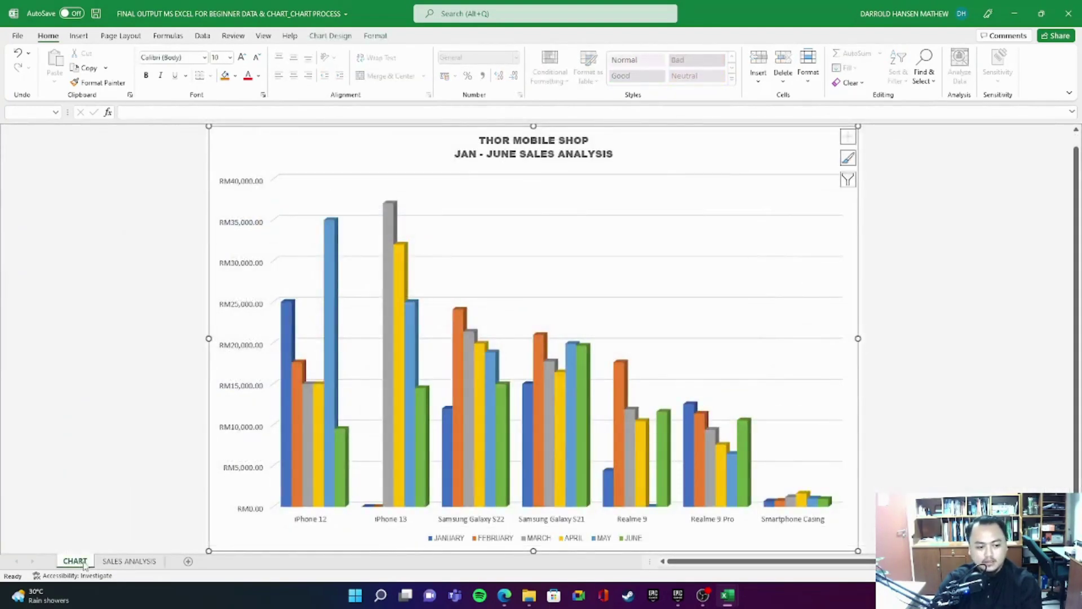
Reorder the sheets so SALES ANALYSIS comes before CHART, and check both sheets
{"action": "left_click", "coordinate": [128, 562]}
{"action": "left_click_drag", "start_coordinate": [129, 564], "coordinate": [73, 566]}
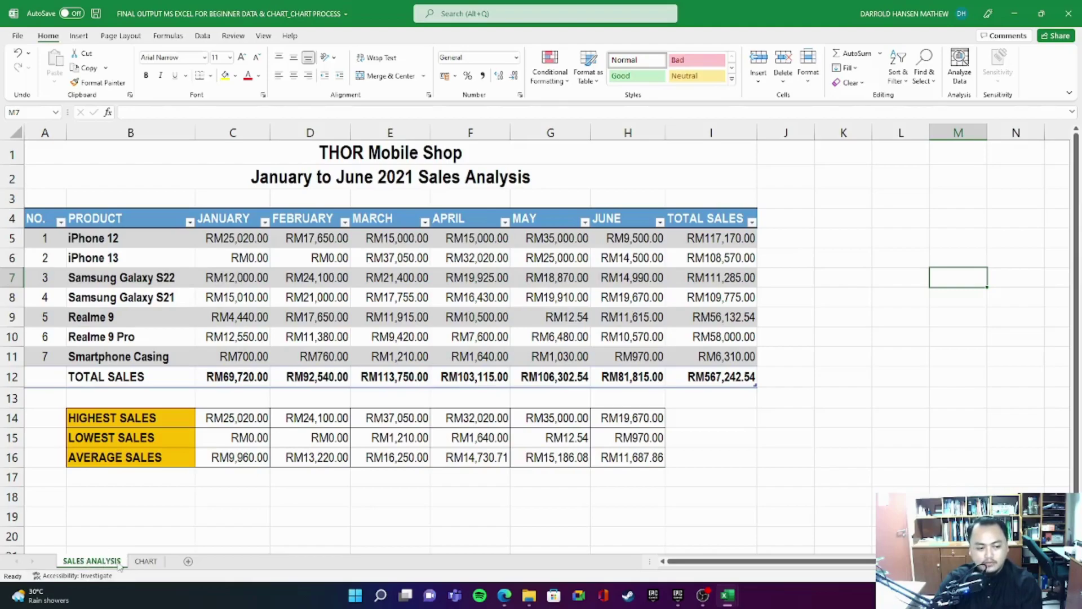
{"action": "left_click", "coordinate": [146, 561]}
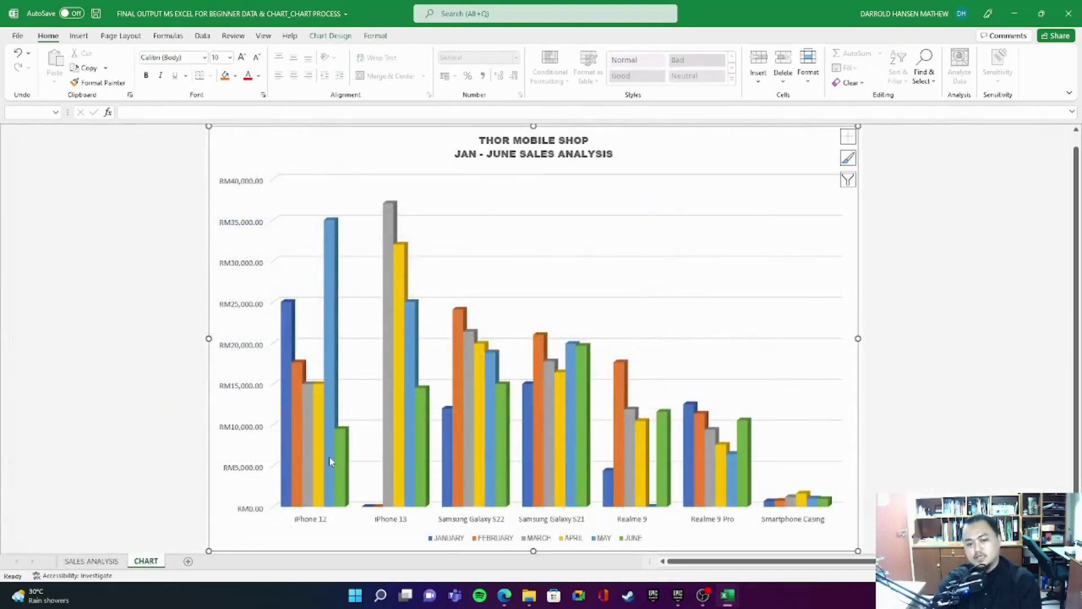
{"action": "left_click", "coordinate": [107, 560]}
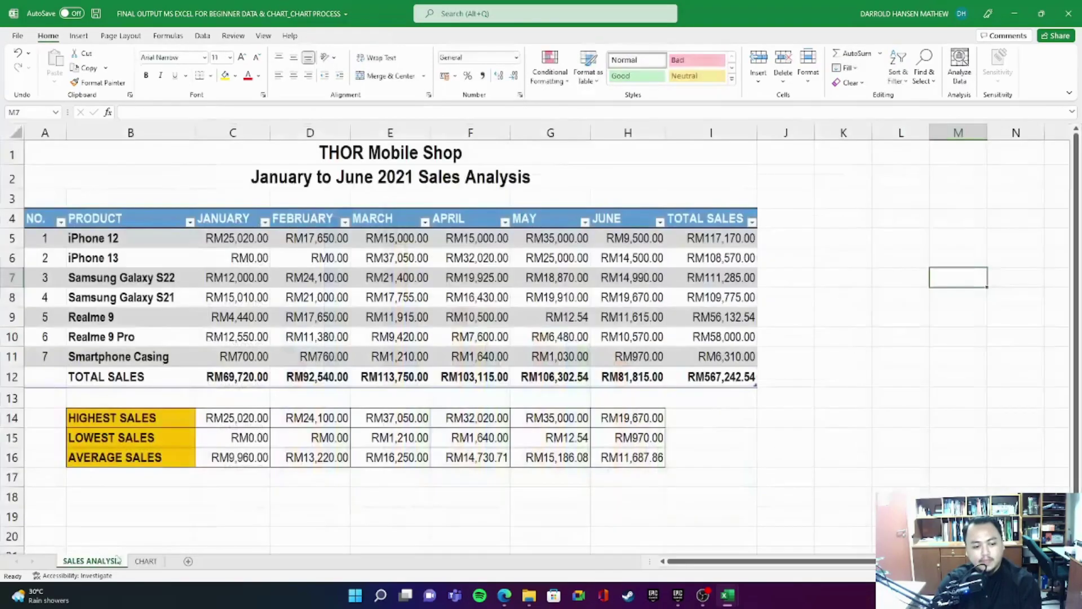
{"action": "left_click", "coordinate": [146, 561]}
{"action": "left_click", "coordinate": [92, 561]}
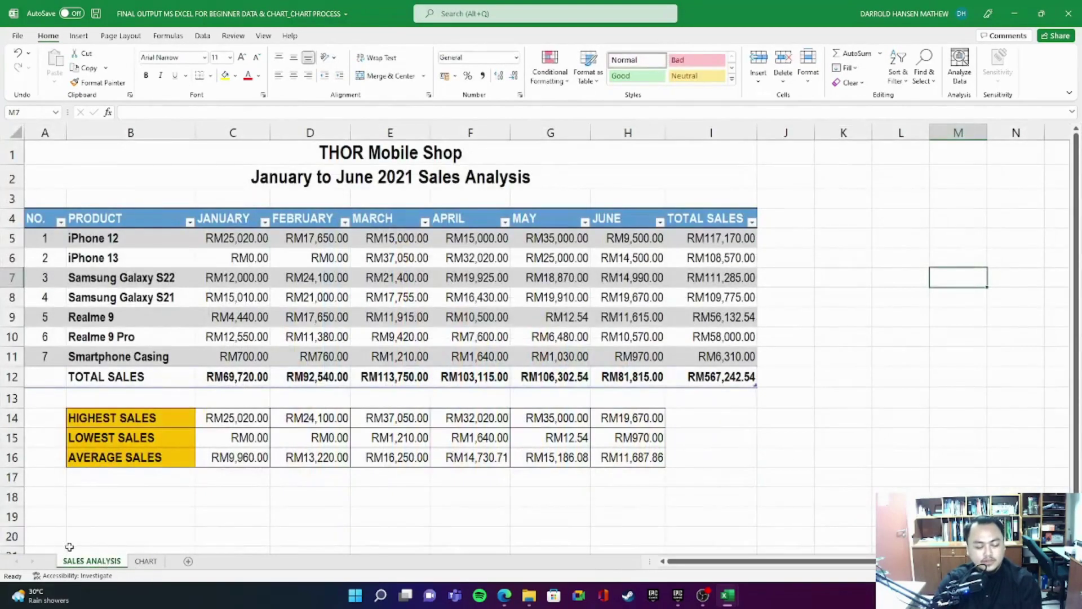
Colour the SALES ANALYSIS sheet tab with the orange theme colour
{"action": "right_click", "coordinate": [88, 564]}
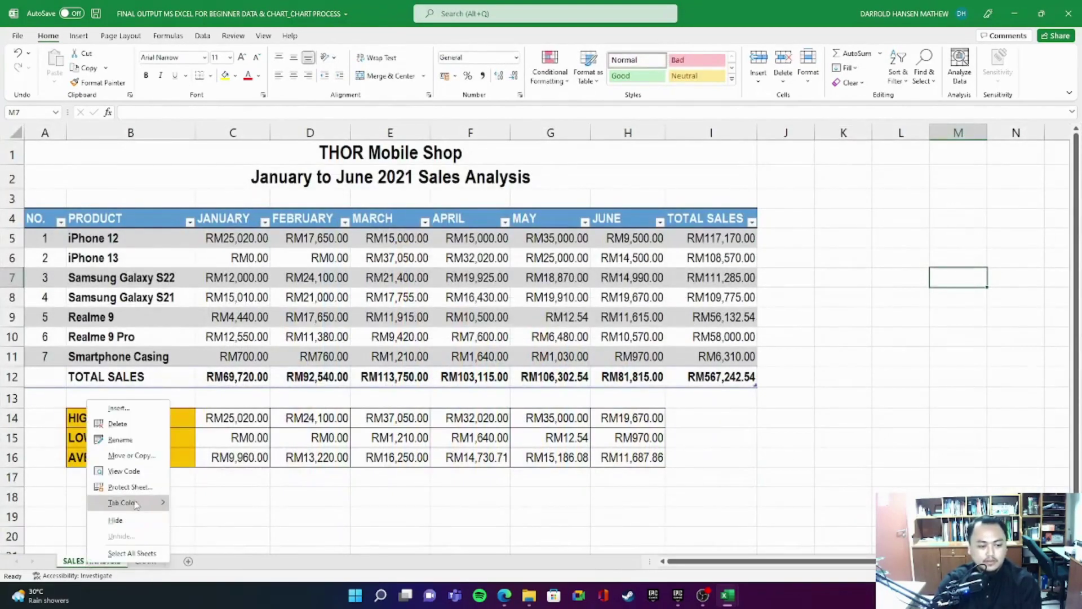
{"action": "right_click", "coordinate": [69, 563]}
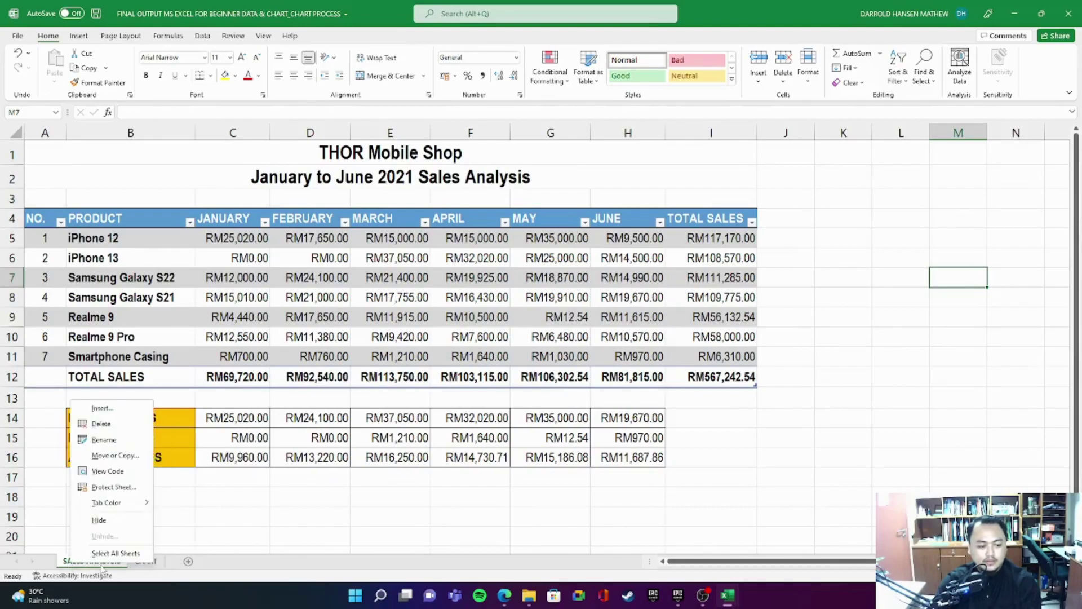
{"action": "mouse_move", "coordinate": [130, 504]}
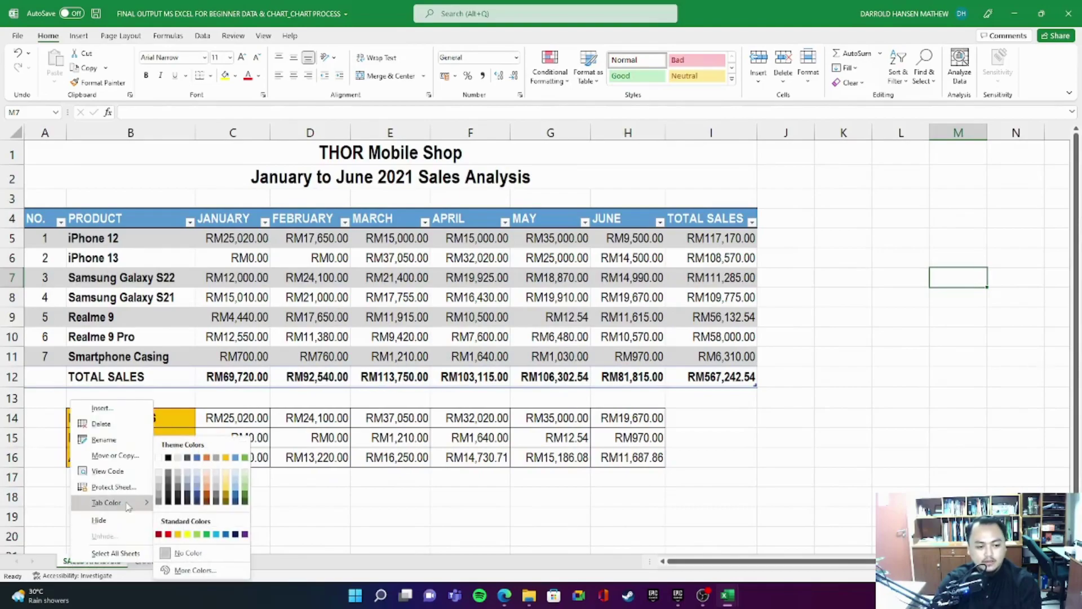
{"action": "left_click", "coordinate": [207, 458]}
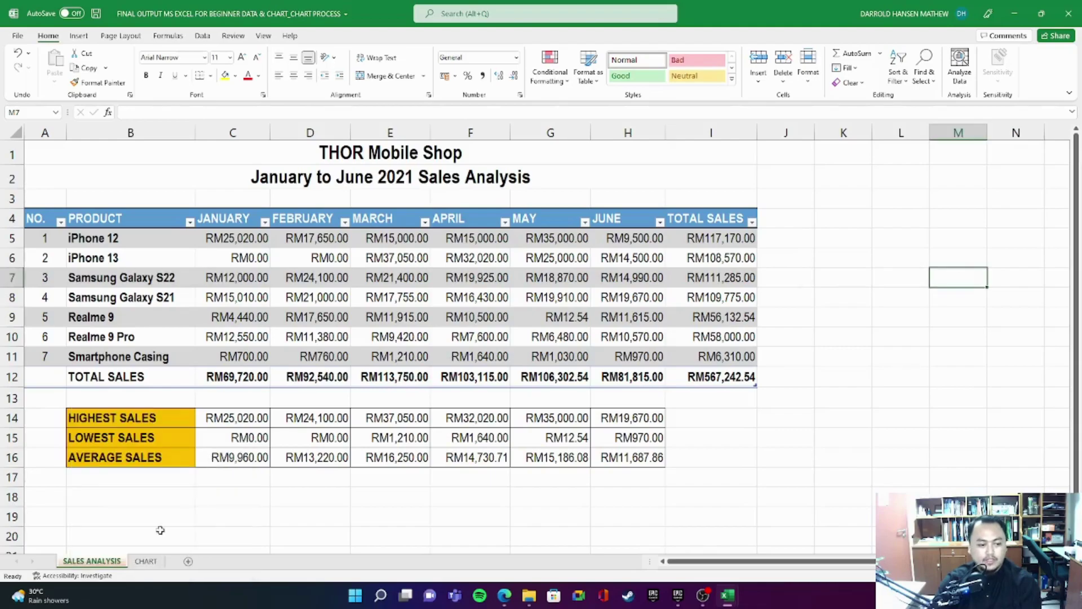
Colour the CHART sheet tab with the standard light blue
{"action": "left_click", "coordinate": [151, 562]}
{"action": "right_click", "coordinate": [149, 562]}
{"action": "mouse_move", "coordinate": [197, 503]}
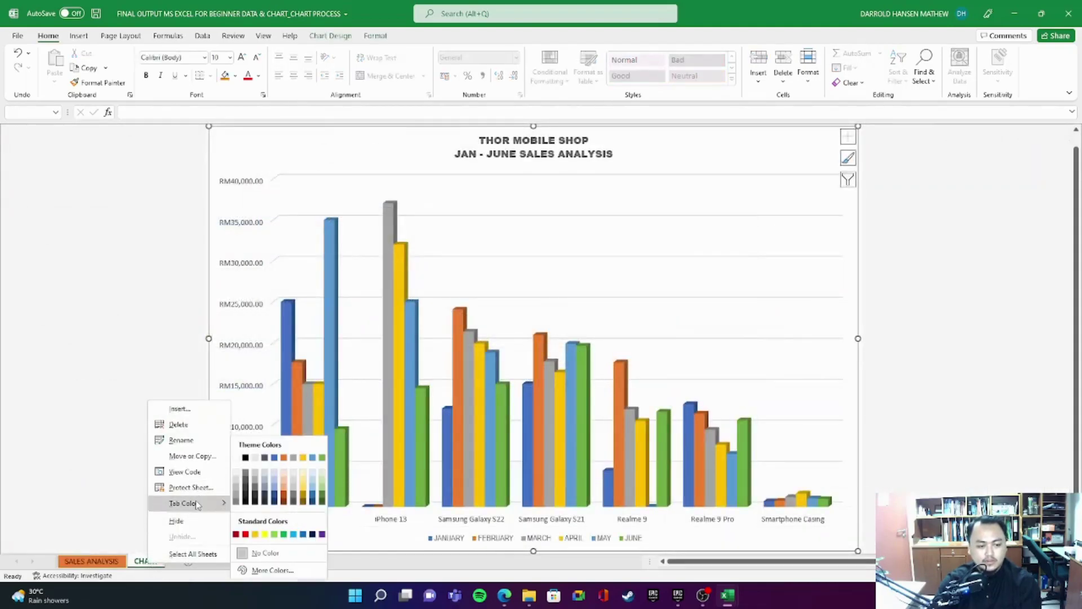
{"action": "left_click", "coordinate": [294, 534]}
Check the tab colours and contents of the SALES ANALYSIS and CHART sheets by alternating between them, ending on CHART
{"action": "left_click", "coordinate": [107, 562]}
{"action": "left_click", "coordinate": [138, 564]}
{"action": "left_click", "coordinate": [109, 563]}
{"action": "left_click", "coordinate": [138, 564]}
{"action": "left_click", "coordinate": [109, 563]}
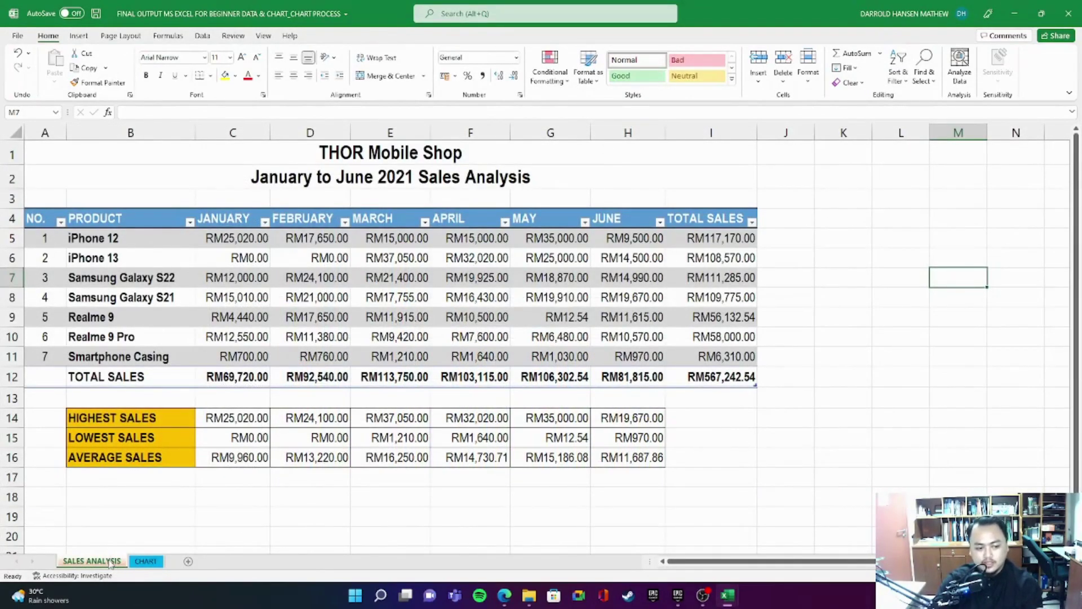
{"action": "left_click", "coordinate": [138, 562]}
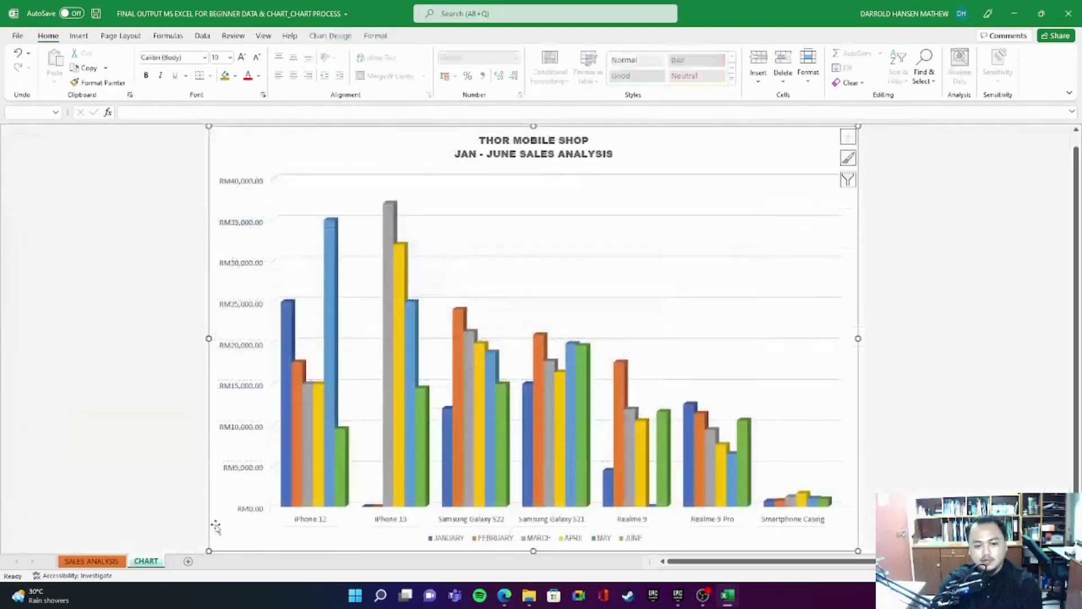
{"action": "left_click", "coordinate": [90, 561]}
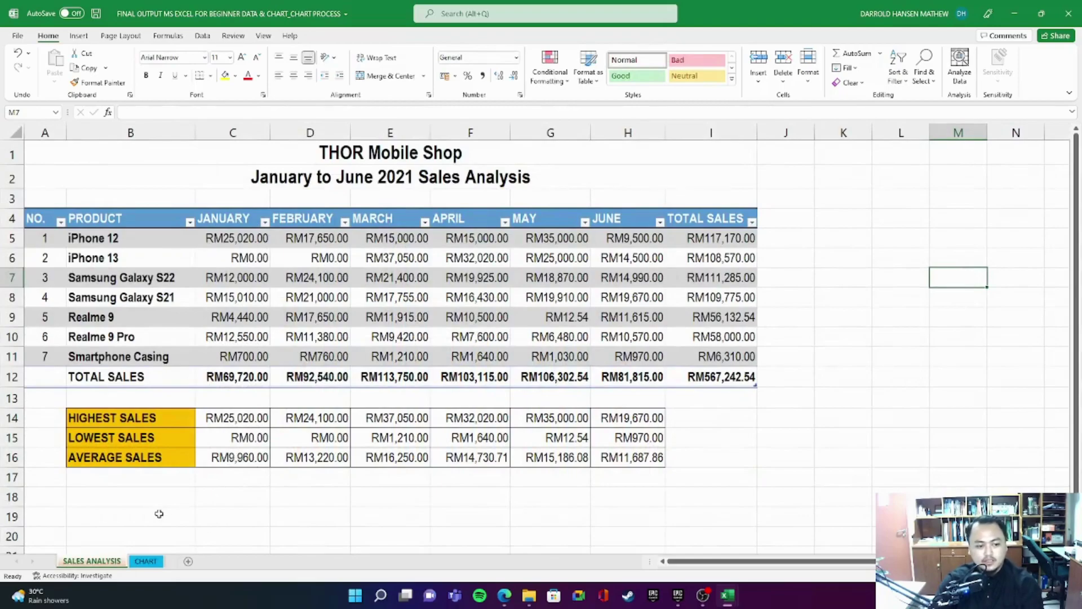
{"action": "left_click", "coordinate": [146, 561]}
{"action": "left_click", "coordinate": [92, 561]}
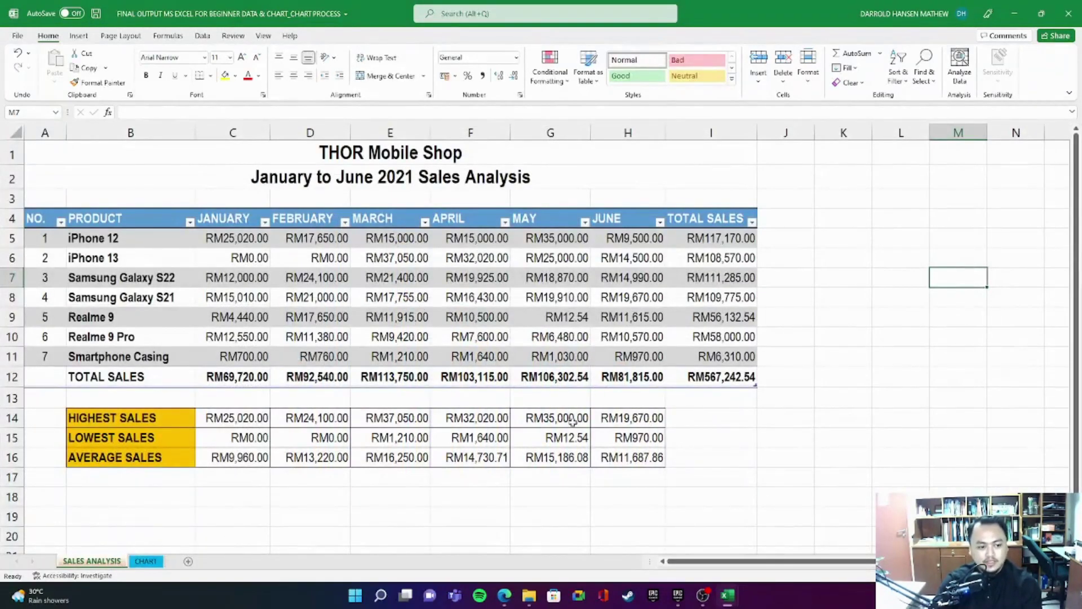
{"action": "left_click", "coordinate": [145, 563]}
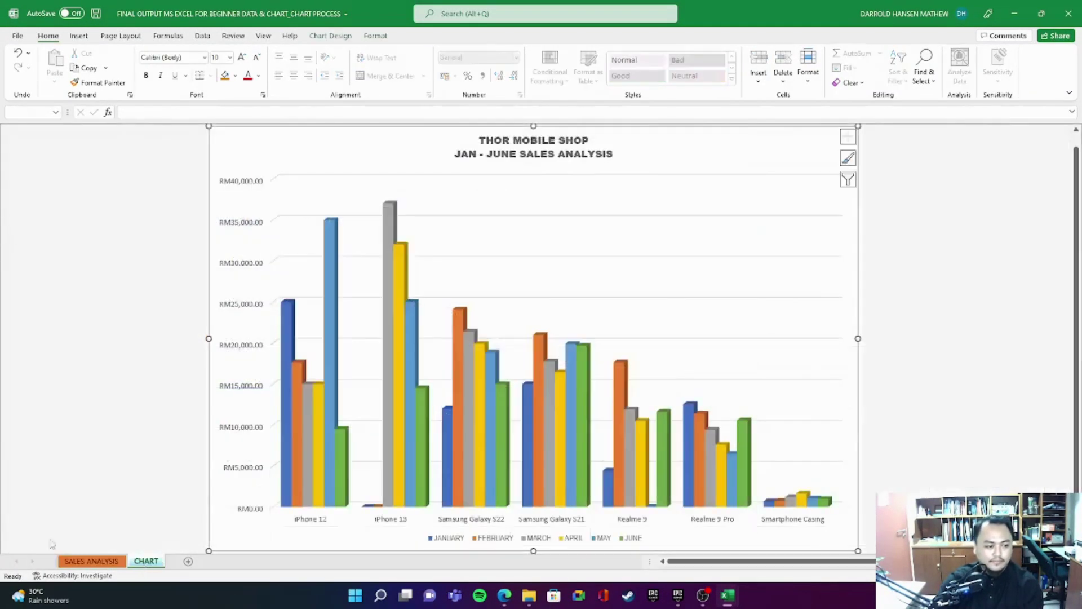